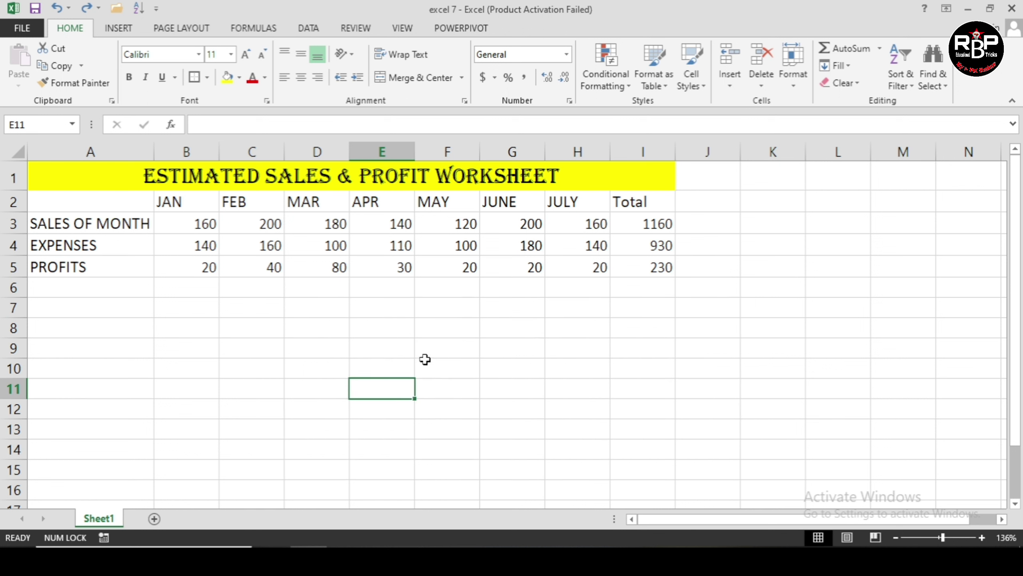
- Change the merged title cell A1's font from Algerian to Calibri, keeping size 16
{"action": "left_click", "coordinate": [408, 334]}
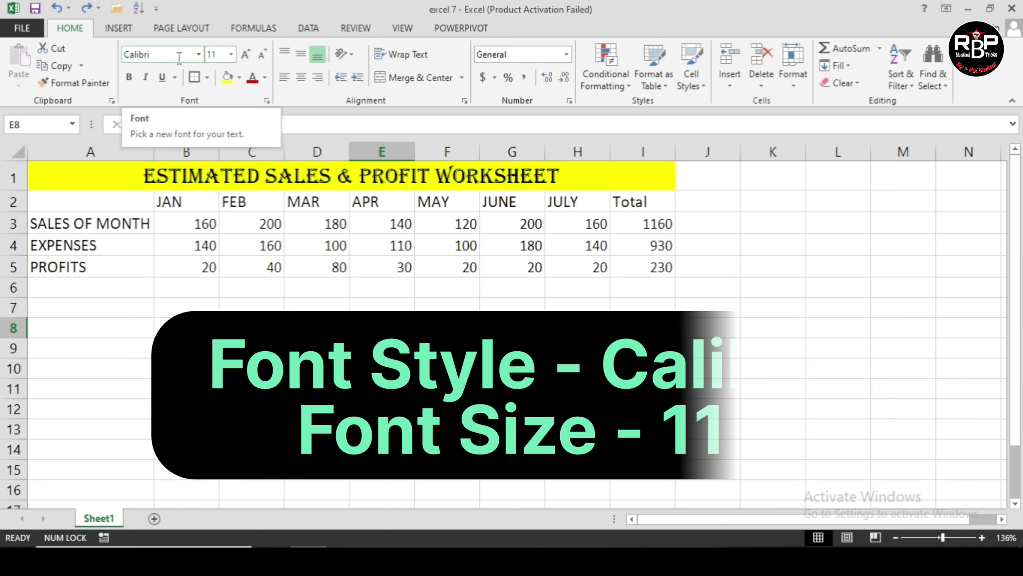
{"action": "left_click", "coordinate": [228, 56]}
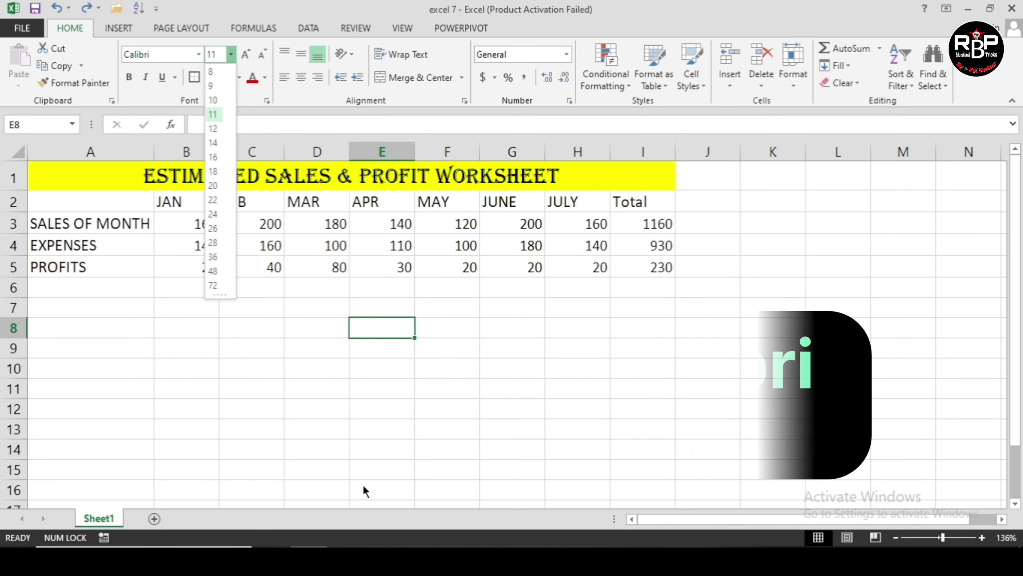
{"action": "key", "text": "Escape"}
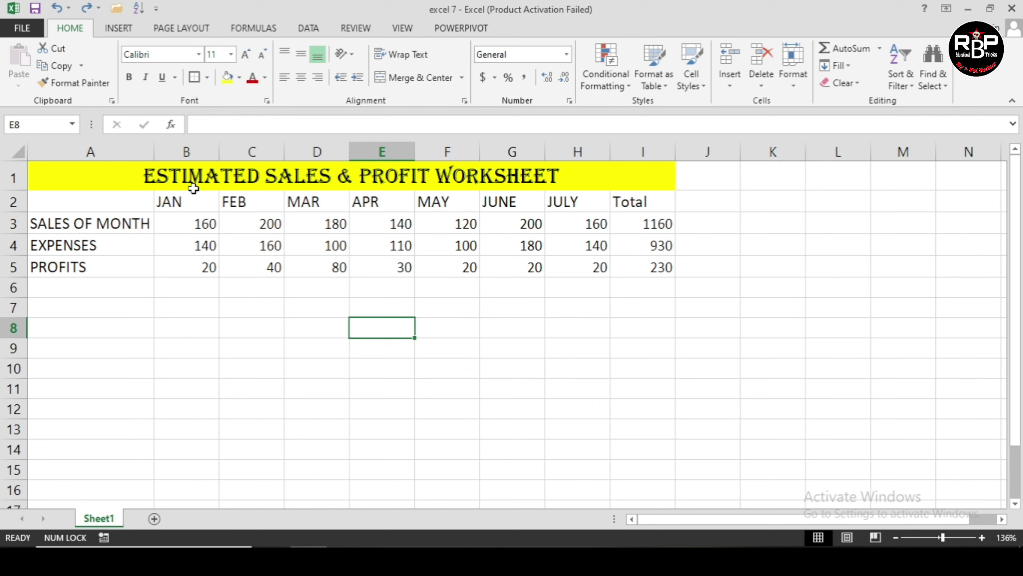
{"action": "left_click", "coordinate": [523, 173]}
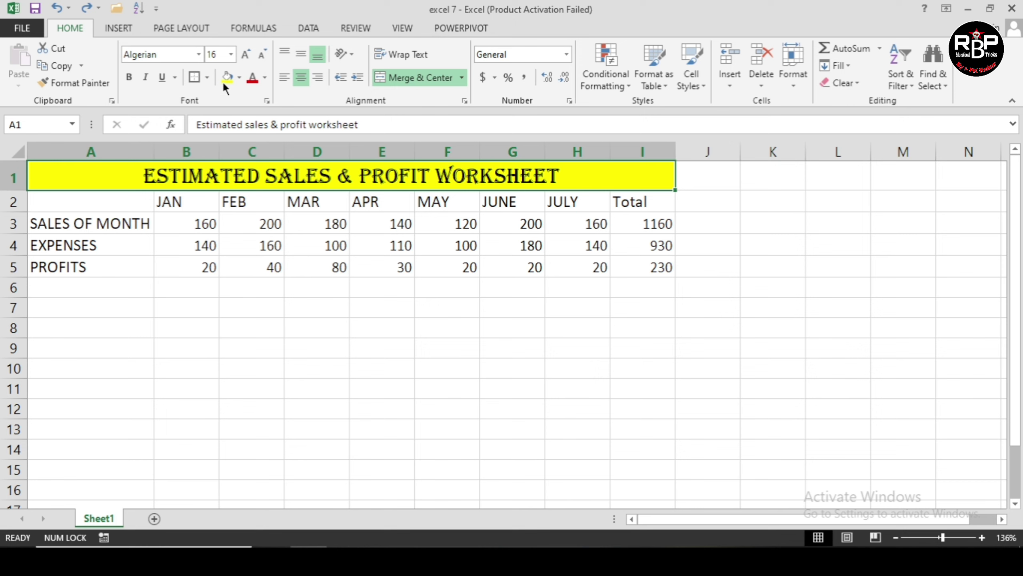
{"action": "left_click", "coordinate": [199, 56]}
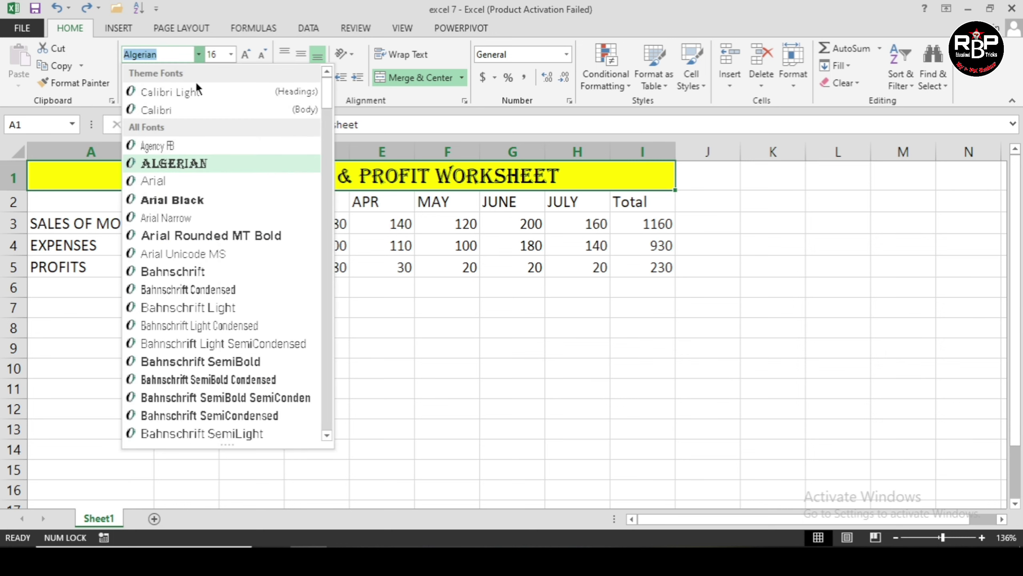
{"action": "left_click", "coordinate": [207, 109]}
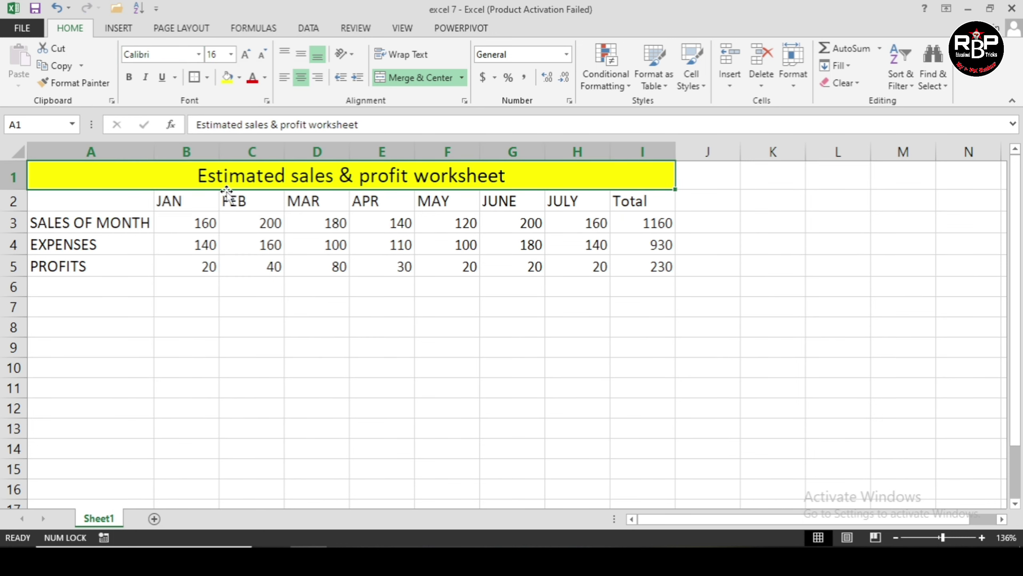
{"action": "left_click", "coordinate": [381, 387]}
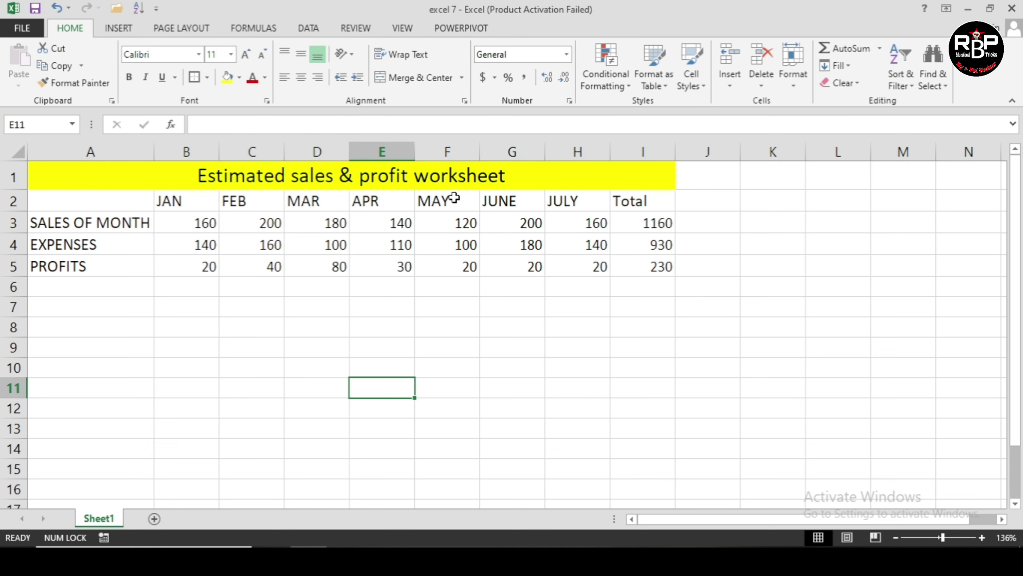
{"action": "left_click", "coordinate": [455, 183]}
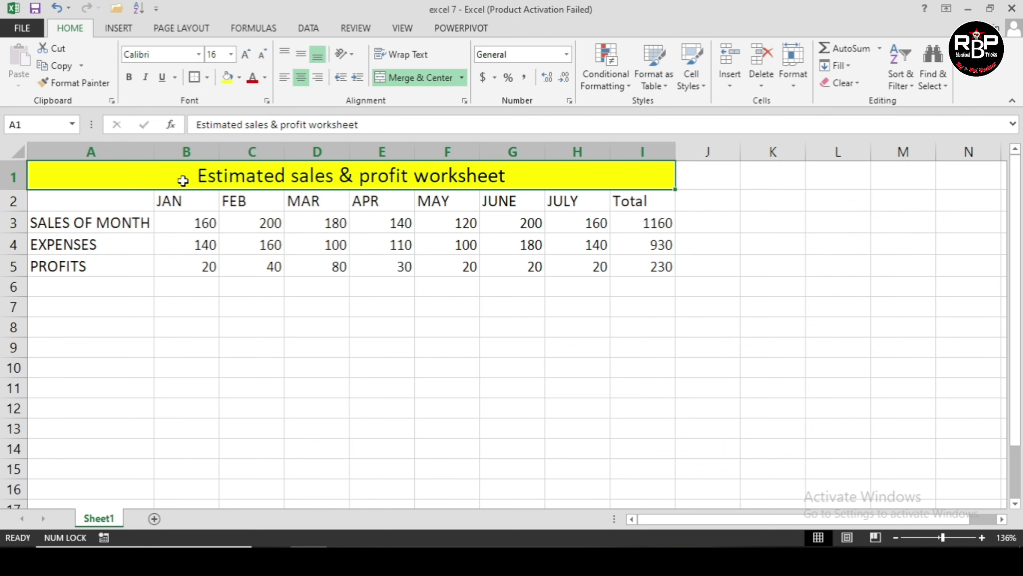
{"action": "left_click", "coordinate": [120, 223]}
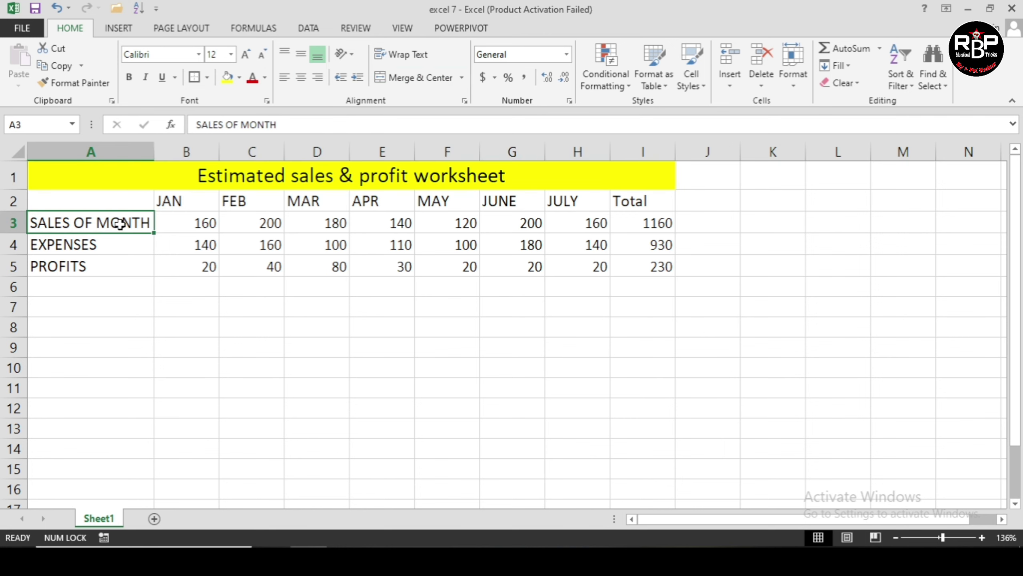
- Set the row labels SALES OF MONTH, EXPENSES and PROFITS in A3:A5 to Arial Black
{"action": "left_click_drag", "start_coordinate": [120, 223], "coordinate": [114, 269]}
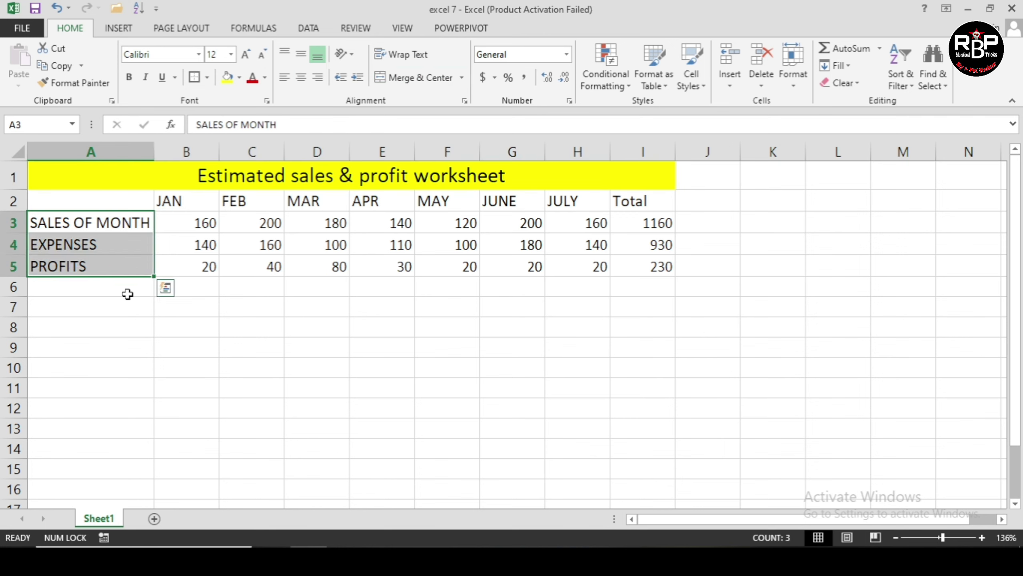
{"action": "left_click", "coordinate": [199, 54]}
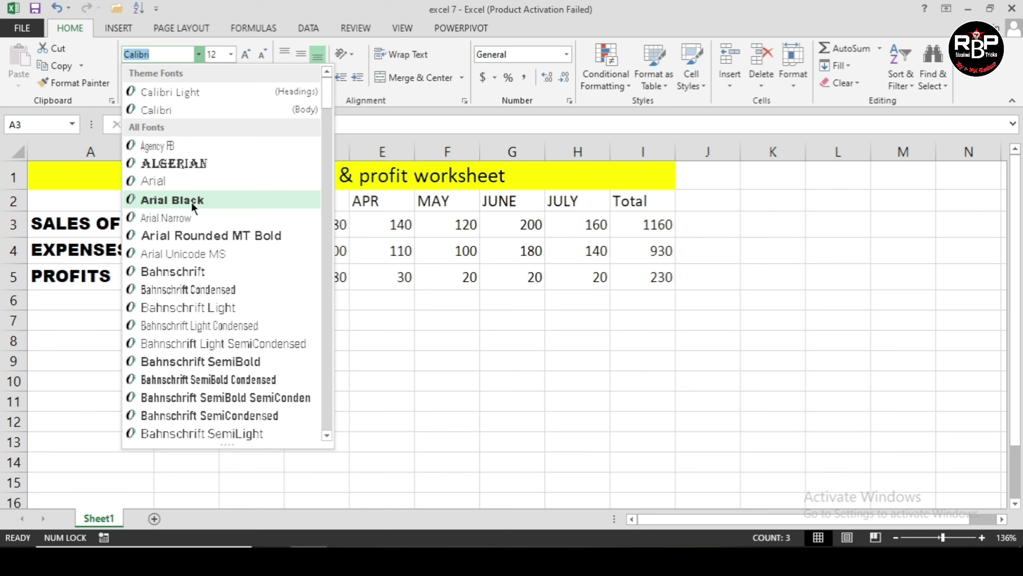
{"action": "left_click", "coordinate": [192, 201]}
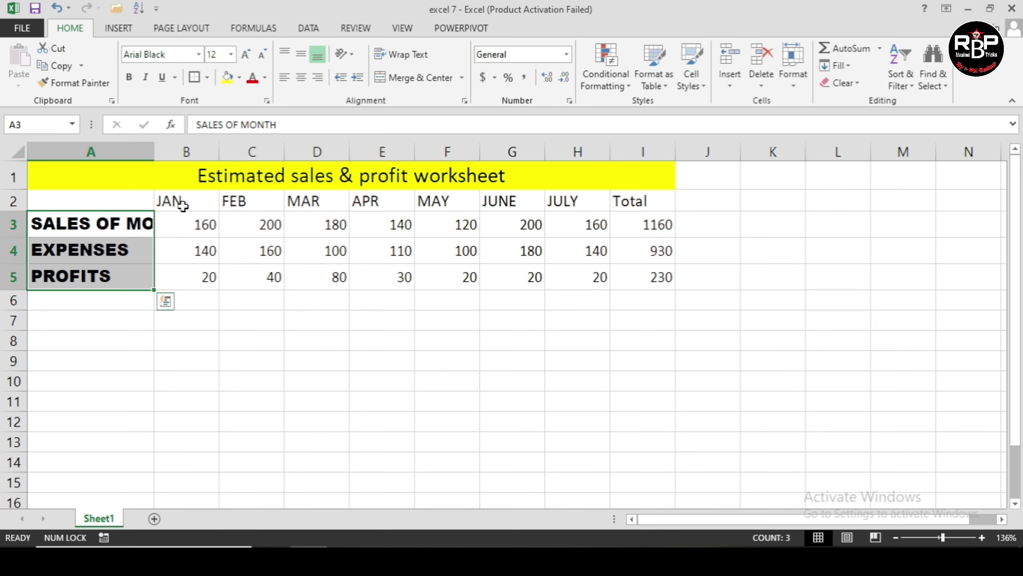
{"action": "left_click_drag", "start_coordinate": [179, 201], "coordinate": [430, 209]}
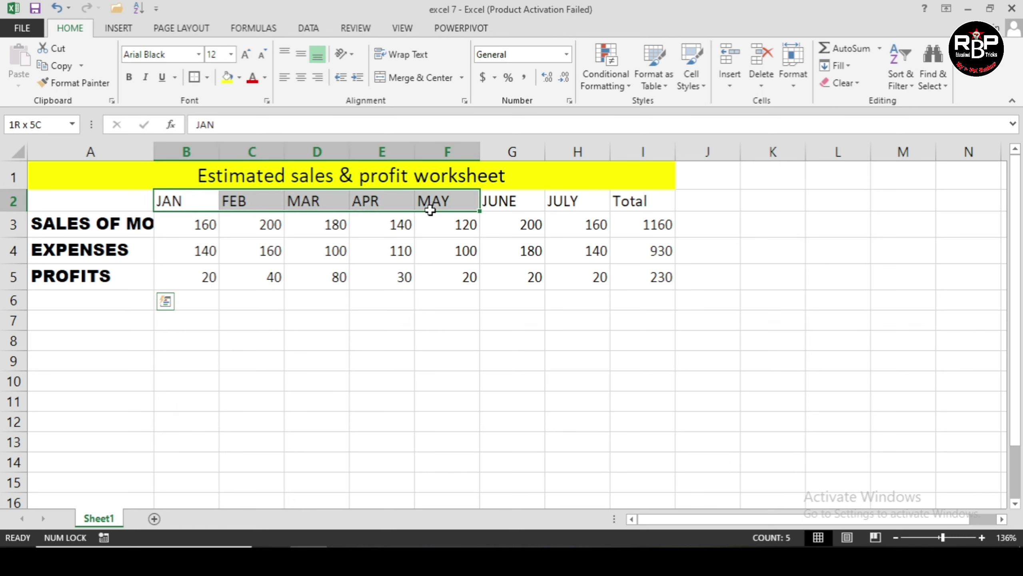
- Keep the month headers in Calibri and set their font size to 14
{"action": "left_click", "coordinate": [198, 54]}
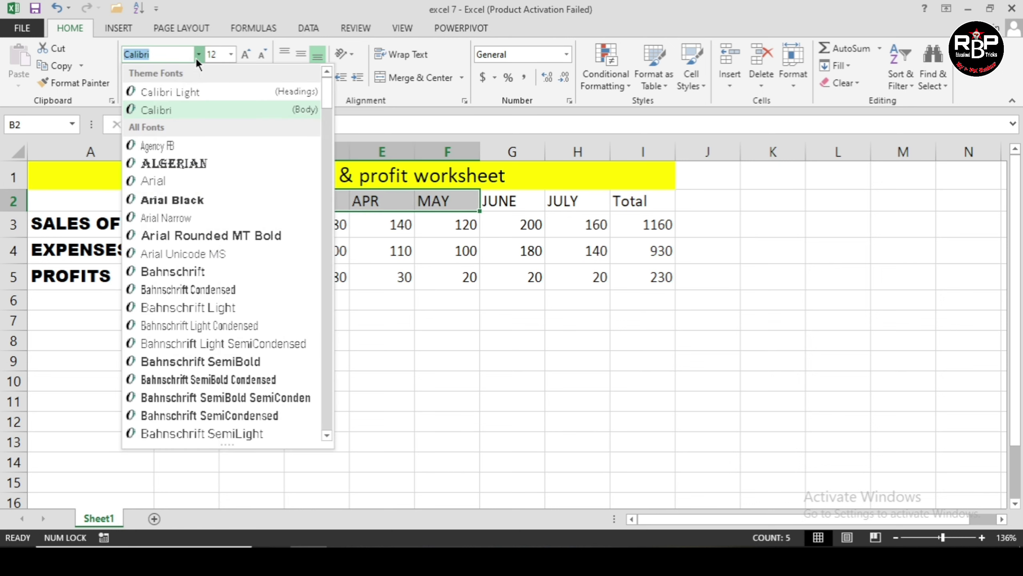
{"action": "scroll", "coordinate": [189, 306], "scroll_direction": "down", "scroll_amount": 4}
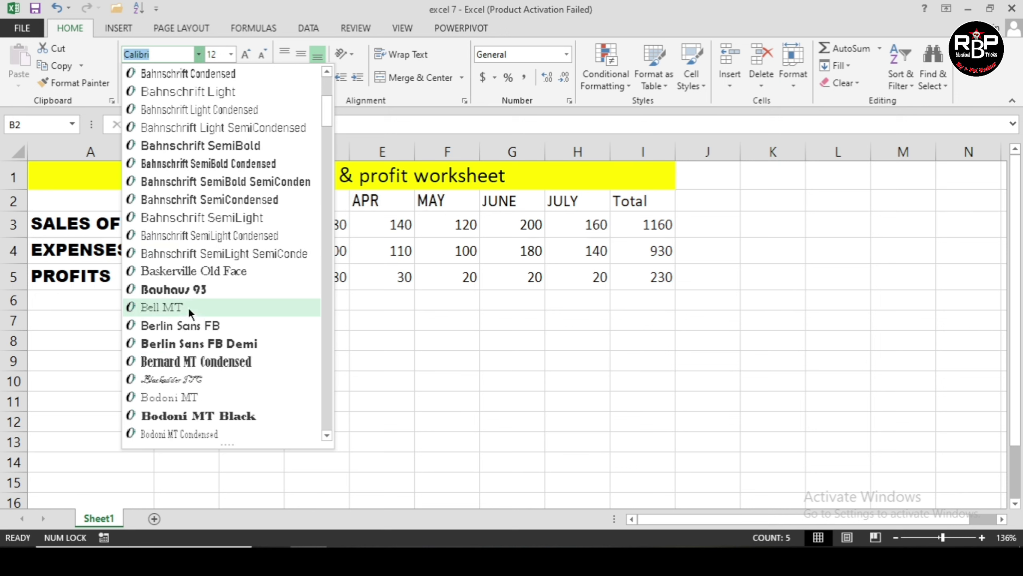
{"action": "scroll", "coordinate": [190, 306], "scroll_direction": "down", "scroll_amount": 1}
{"action": "scroll", "coordinate": [198, 275], "scroll_direction": "down", "scroll_amount": 4}
{"action": "scroll", "coordinate": [202, 239], "scroll_direction": "up", "scroll_amount": 3}
{"action": "scroll", "coordinate": [202, 238], "scroll_direction": "up", "scroll_amount": 5}
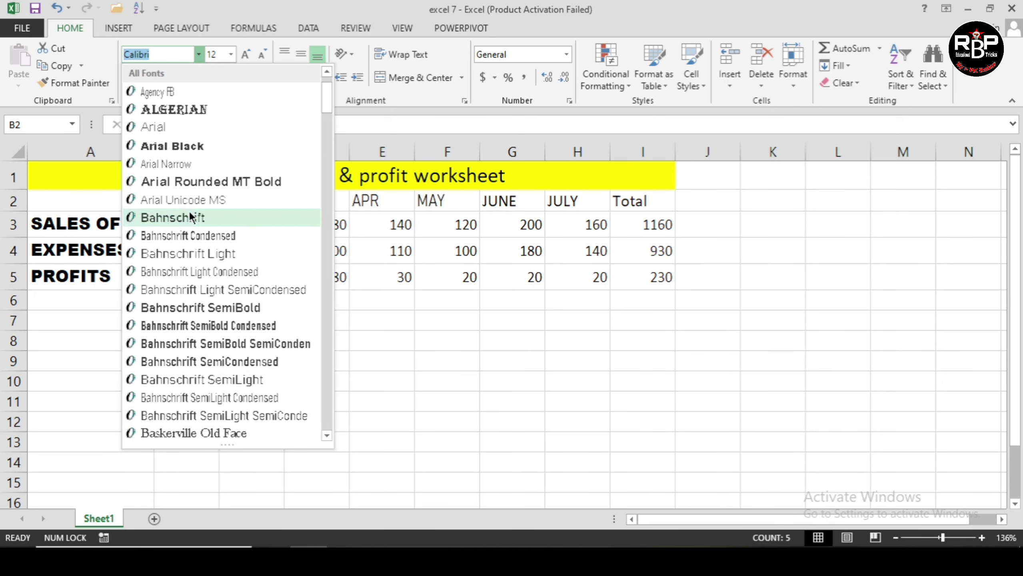
{"action": "scroll", "coordinate": [188, 209], "scroll_direction": "up", "scroll_amount": 1}
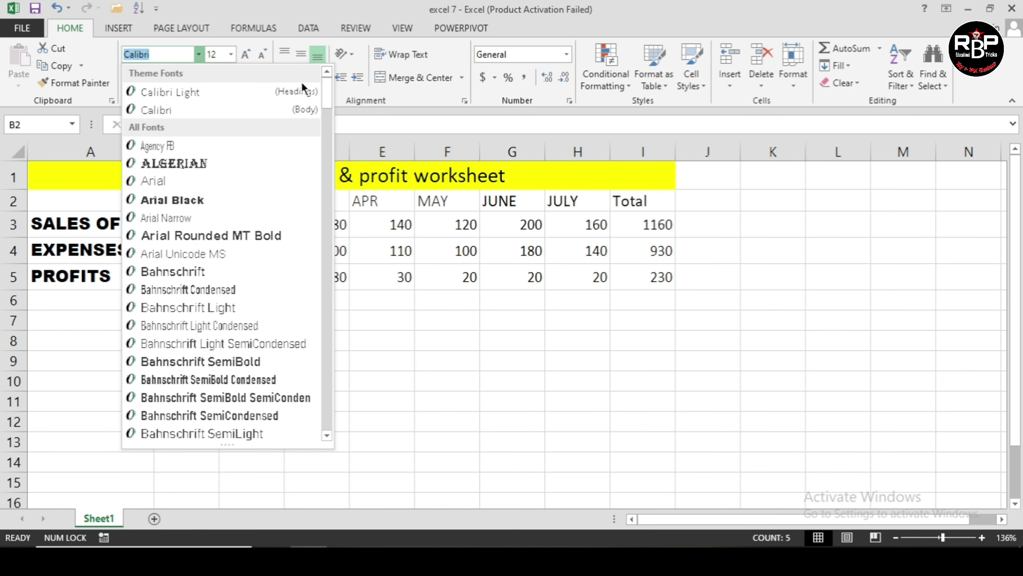
{"action": "key", "text": "Escape"}
{"action": "left_click", "coordinate": [231, 54]}
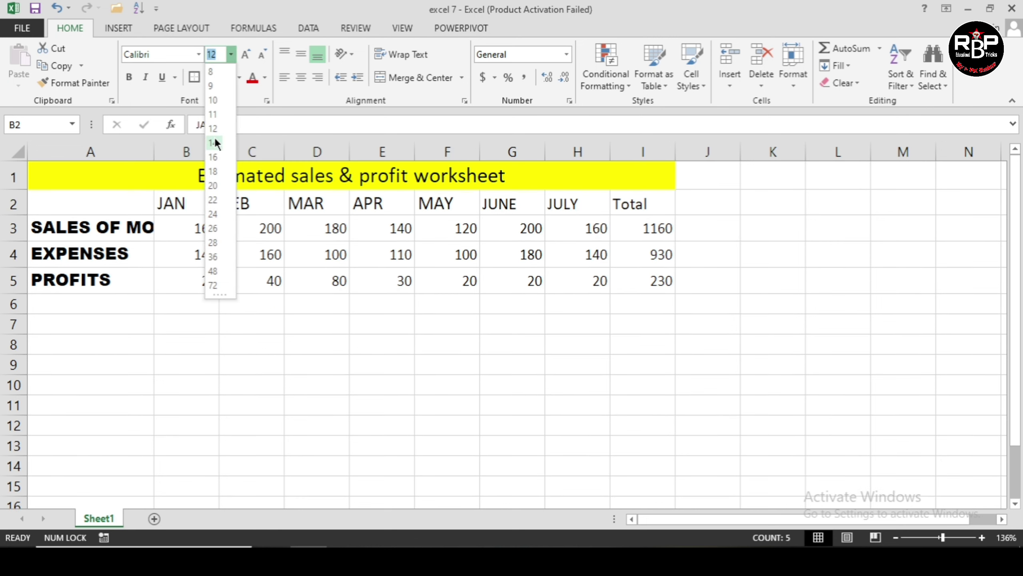
{"action": "left_click", "coordinate": [215, 141]}
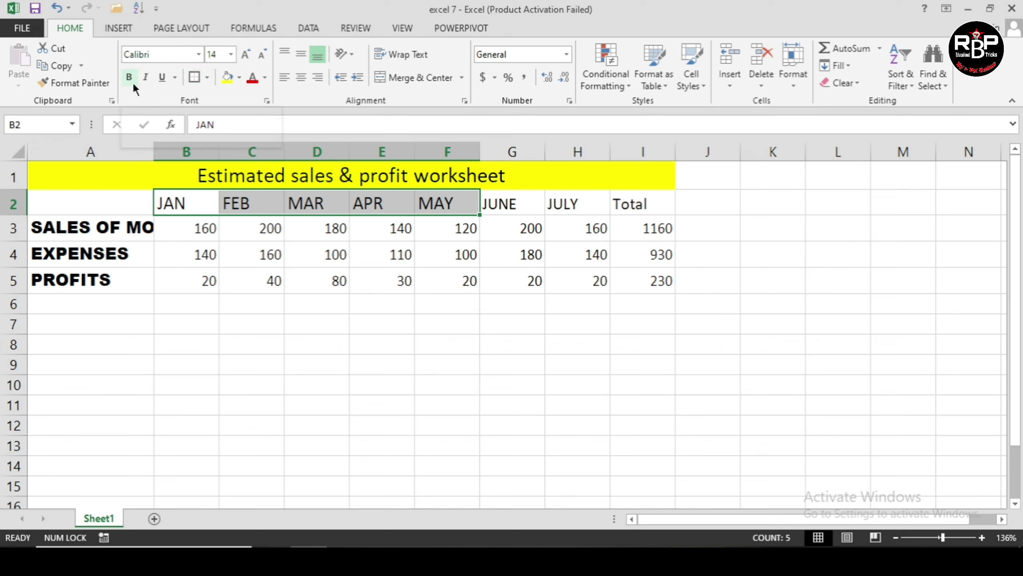
{"action": "left_click", "coordinate": [381, 363]}
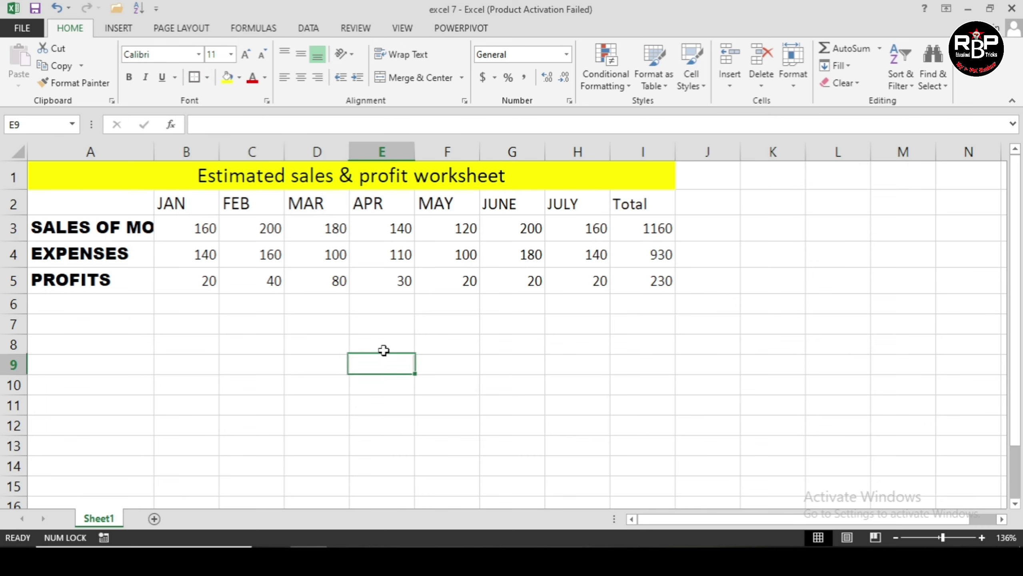
- Make the JAN–Total headers and all figures in B2:I5 bold
{"action": "mouse_move", "coordinate": [189, 208]}
{"action": "left_mouse_down"}
{"action": "mouse_move", "coordinate": [405, 225]}
{"action": "mouse_move", "coordinate": [629, 210]}
{"action": "left_mouse_up"}
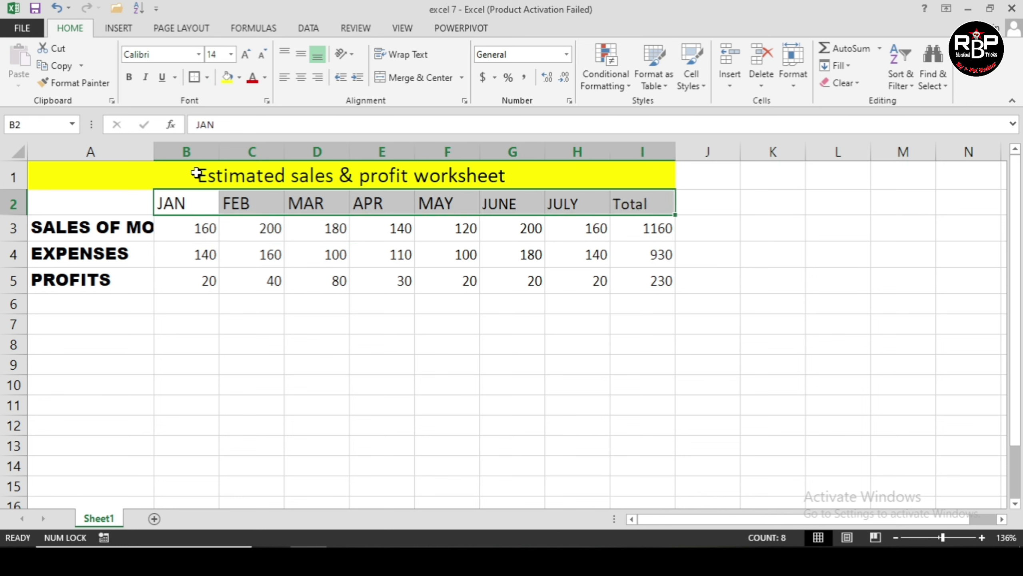
{"action": "mouse_move", "coordinate": [196, 198]}
{"action": "left_mouse_down"}
{"action": "mouse_move", "coordinate": [551, 289]}
{"action": "mouse_move", "coordinate": [649, 286]}
{"action": "left_mouse_up"}
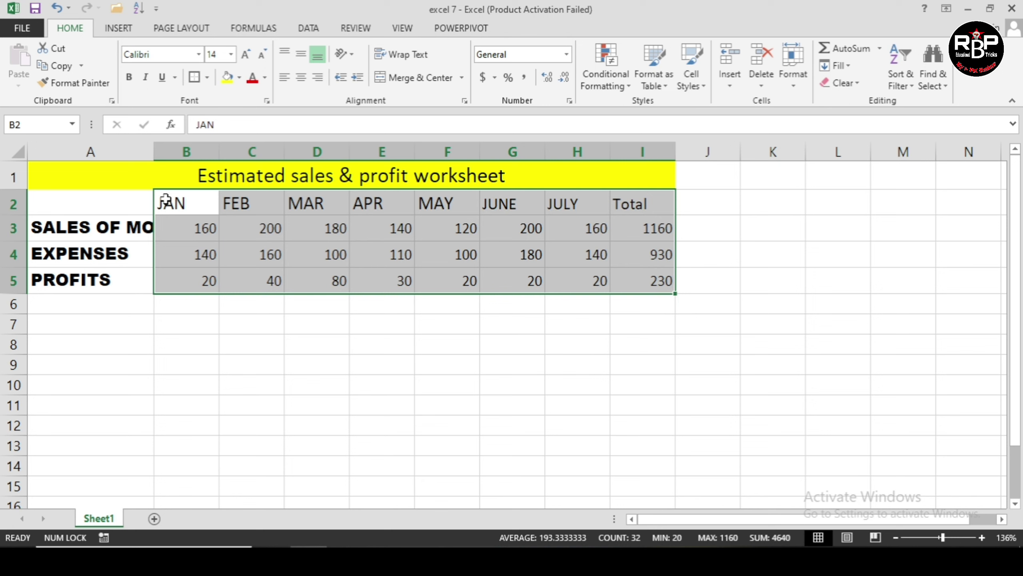
{"action": "left_click", "coordinate": [129, 78]}
{"action": "left_click", "coordinate": [302, 331]}
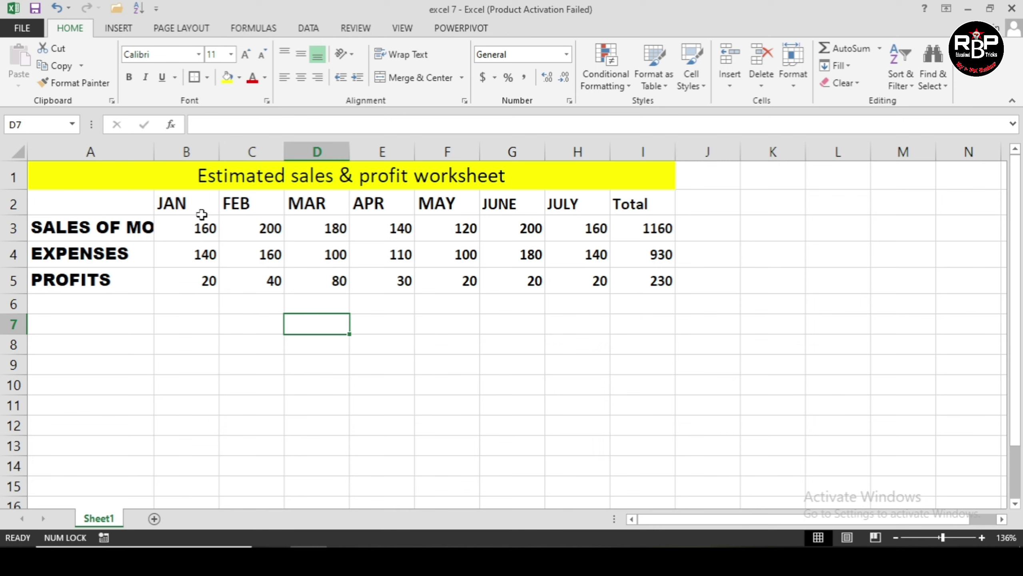
- Make the JAN–Total headers in row 2 italic, underlined and red
{"action": "left_click_drag", "start_coordinate": [200, 201], "coordinate": [645, 204]}
{"action": "left_click", "coordinate": [149, 82]}
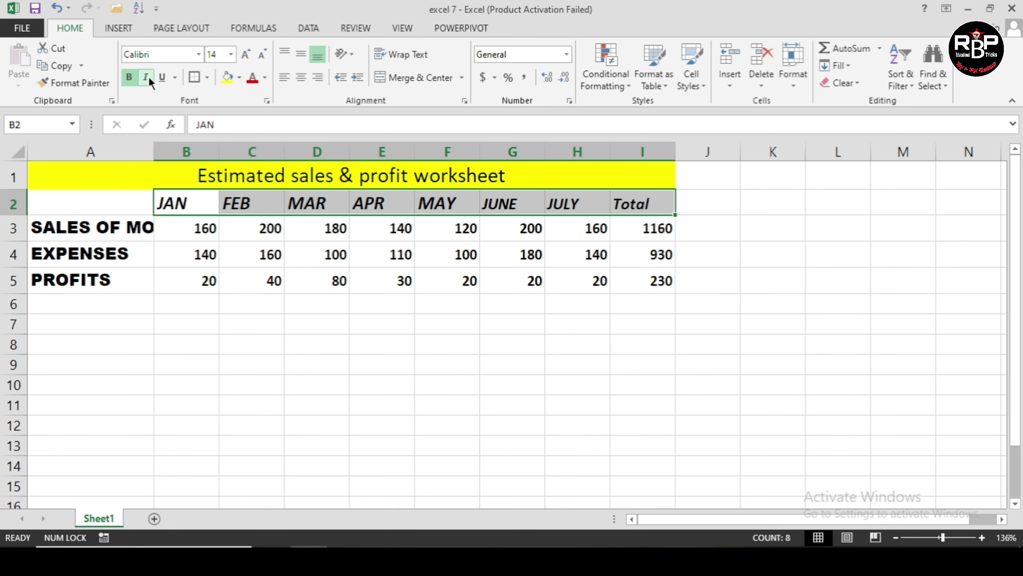
{"action": "left_click", "coordinate": [161, 77]}
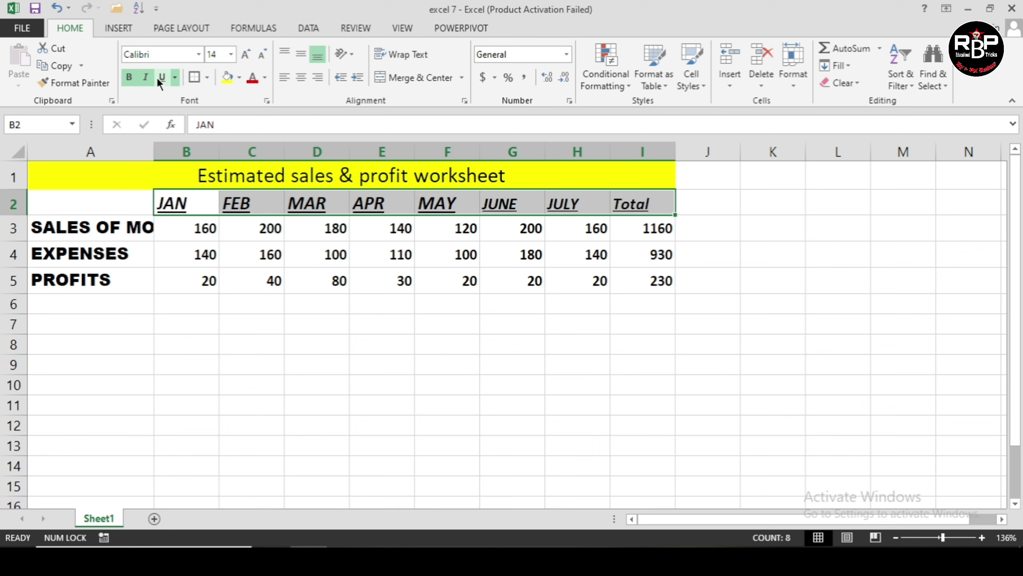
{"action": "left_click", "coordinate": [264, 78]}
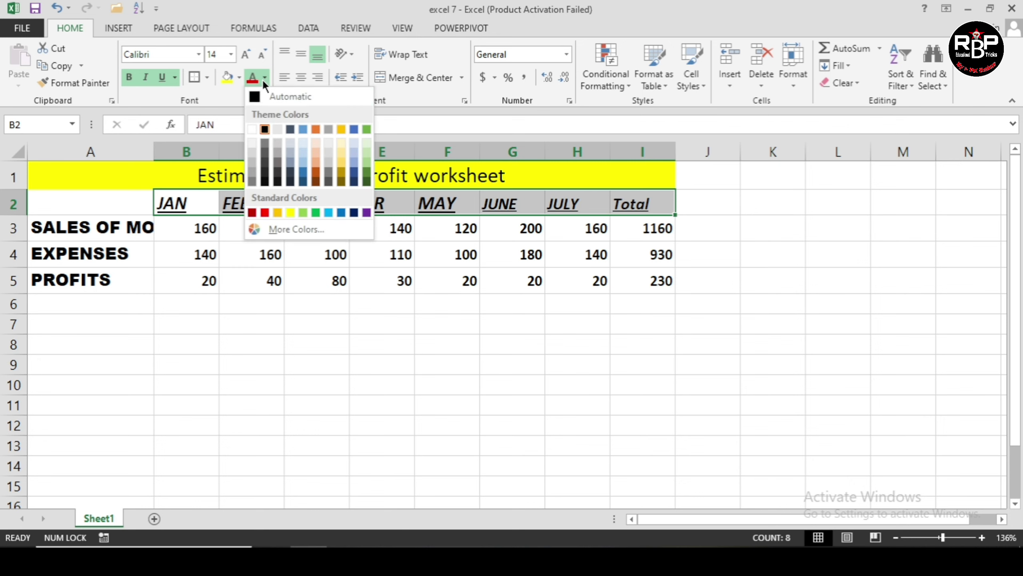
{"action": "left_click", "coordinate": [265, 212]}
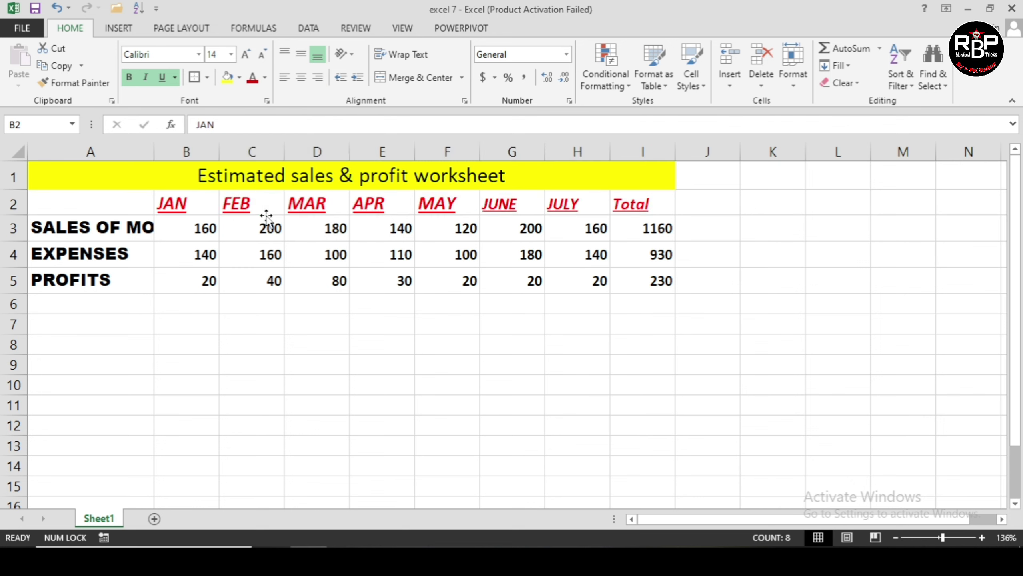
{"action": "left_click", "coordinate": [340, 349]}
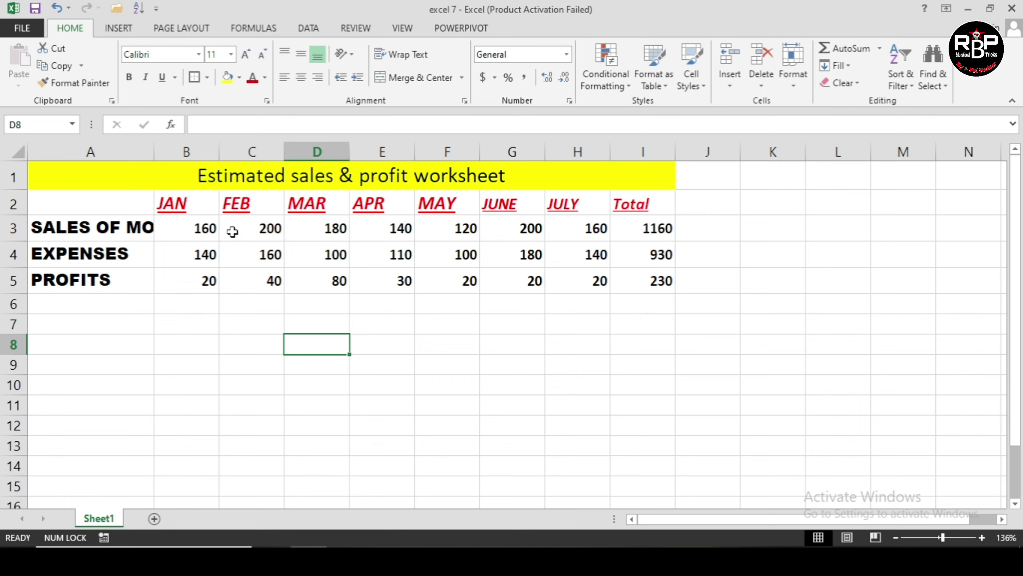
- Remove the title's yellow fill, then reapply yellow fill to merged cell A1
{"action": "left_click", "coordinate": [180, 175]}
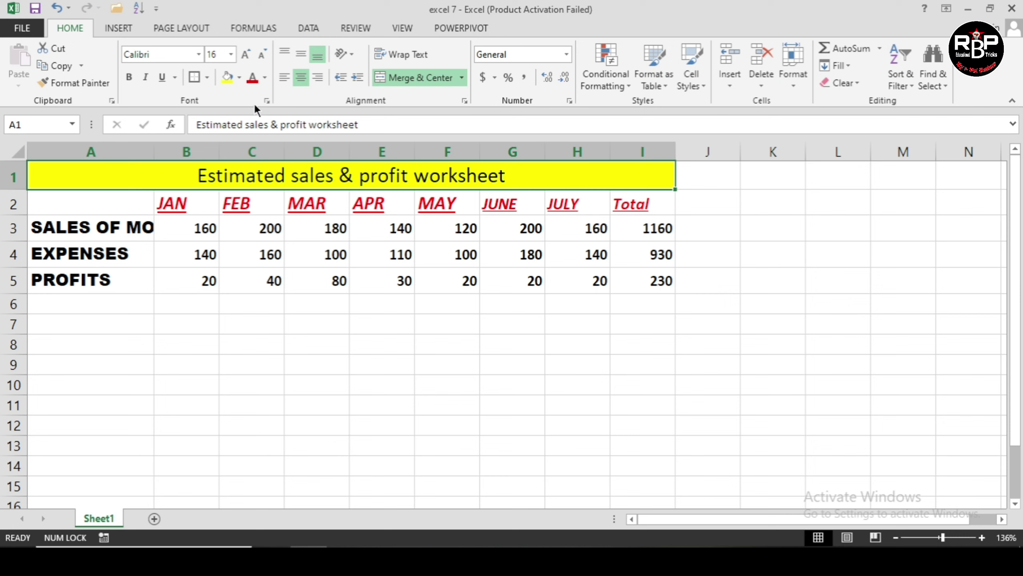
{"action": "left_click", "coordinate": [264, 78]}
{"action": "left_click", "coordinate": [239, 78]}
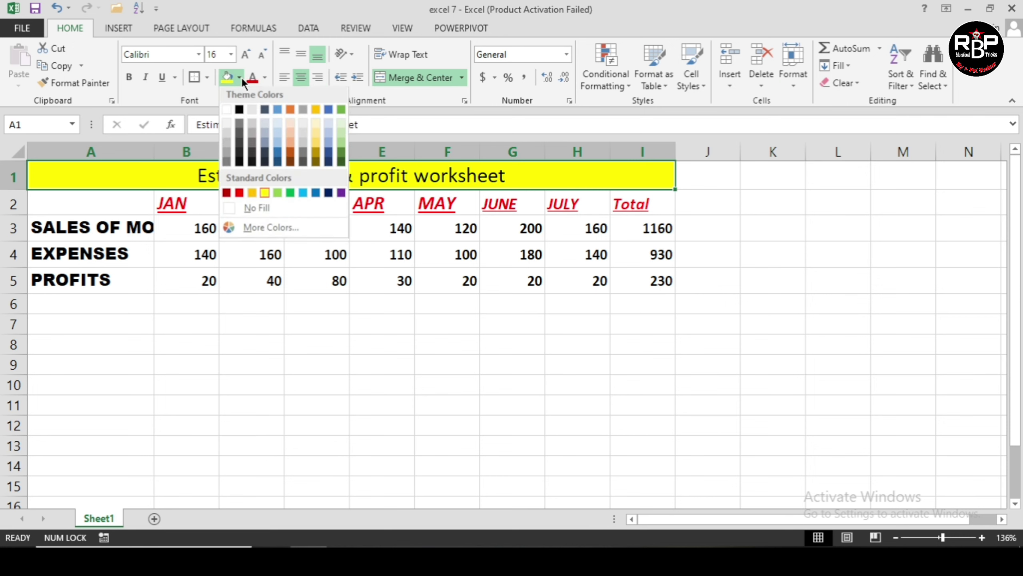
{"action": "left_click", "coordinate": [257, 210]}
{"action": "left_click", "coordinate": [309, 359]}
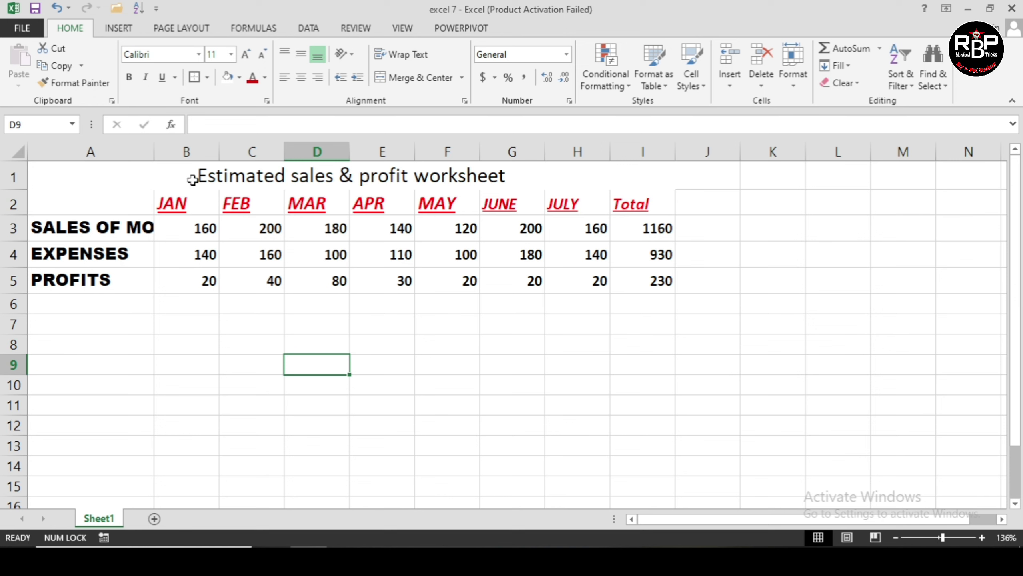
{"action": "left_click_drag", "start_coordinate": [133, 171], "coordinate": [436, 193]}
{"action": "left_click", "coordinate": [451, 179]}
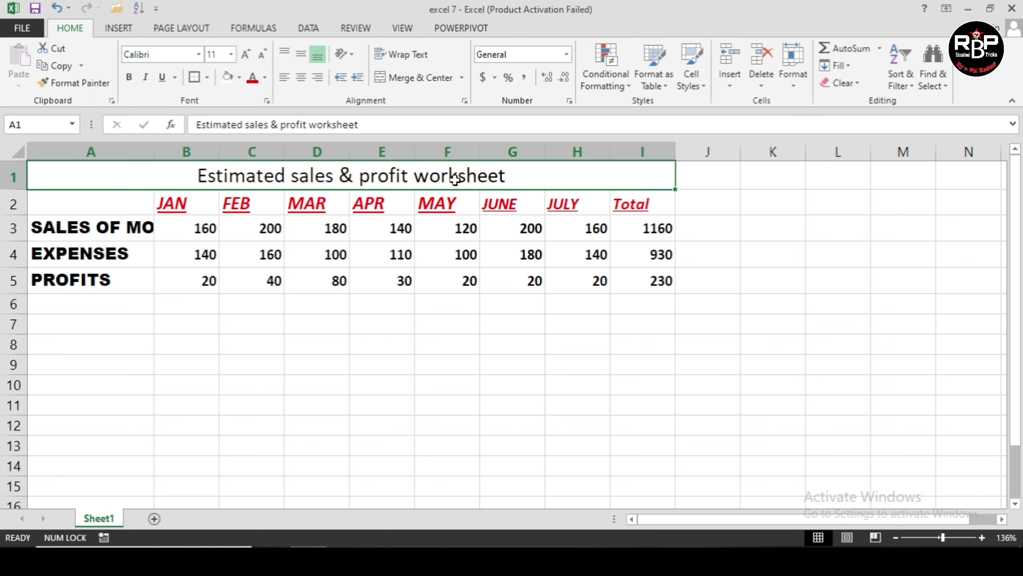
{"action": "left_click", "coordinate": [240, 77]}
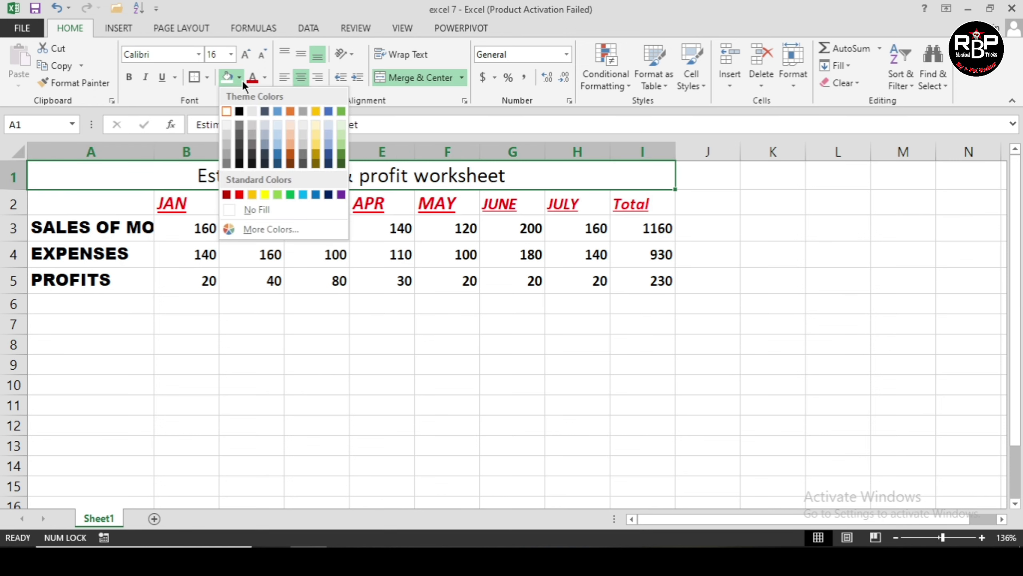
{"action": "left_click", "coordinate": [264, 195]}
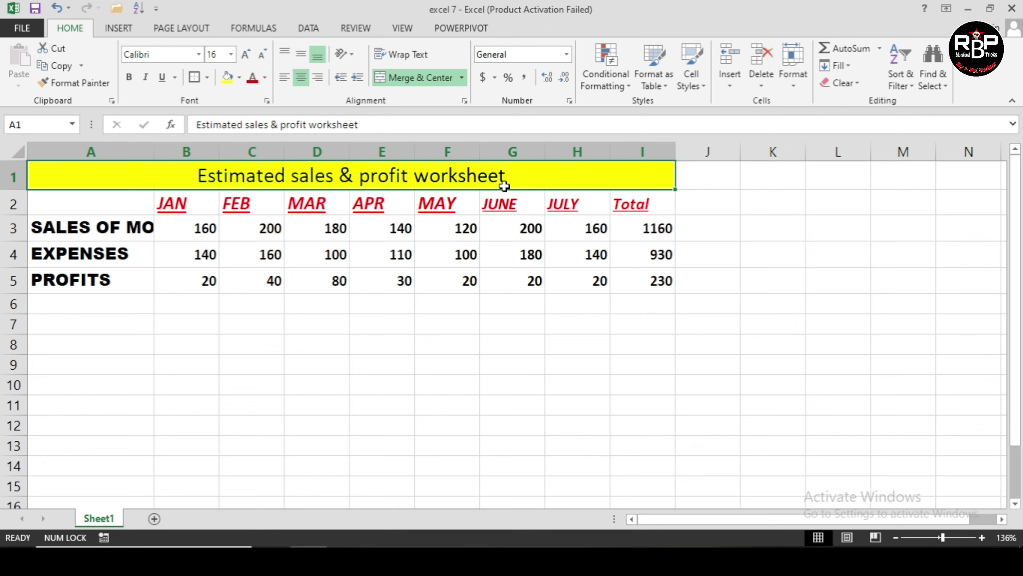
- Colour the title text light blue on its yellow fill
{"action": "left_click", "coordinate": [265, 77]}
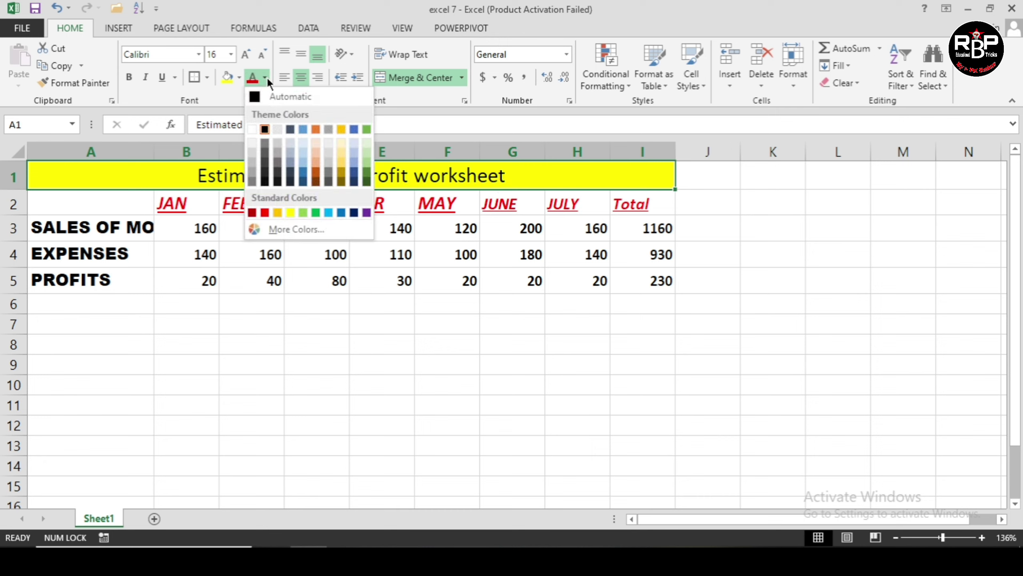
{"action": "left_click", "coordinate": [327, 212]}
{"action": "left_click", "coordinate": [366, 340]}
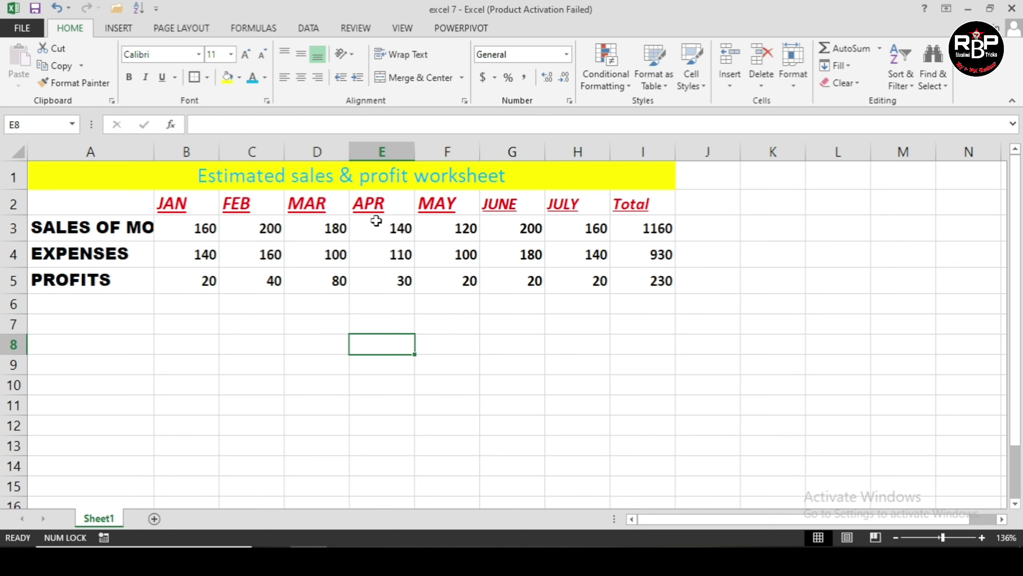
{"action": "left_click", "coordinate": [490, 174]}
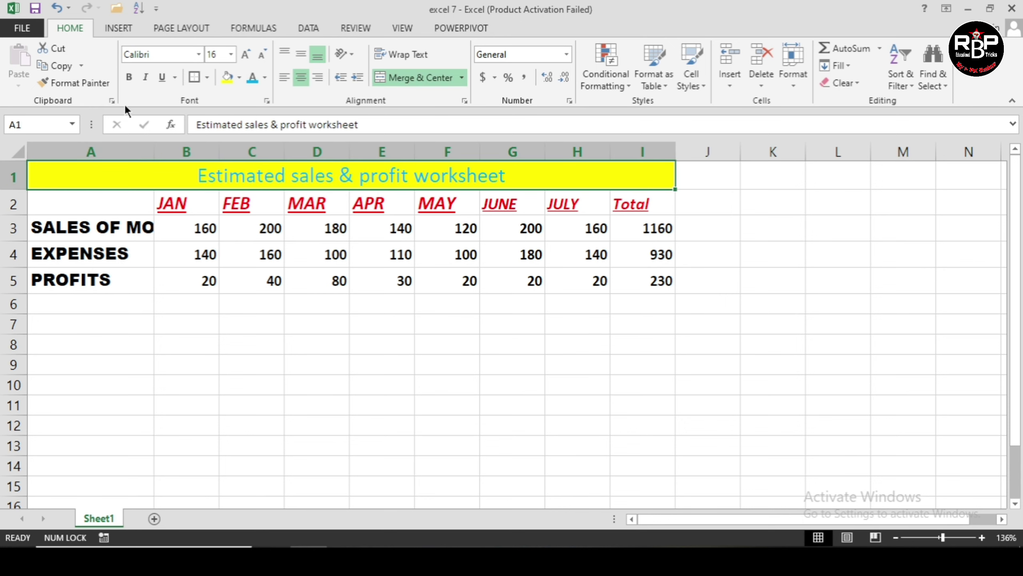
- Make the title bold and italic and enlarge it two steps to 20 pt
{"action": "left_click", "coordinate": [127, 78]}
{"action": "left_click", "coordinate": [145, 78]}
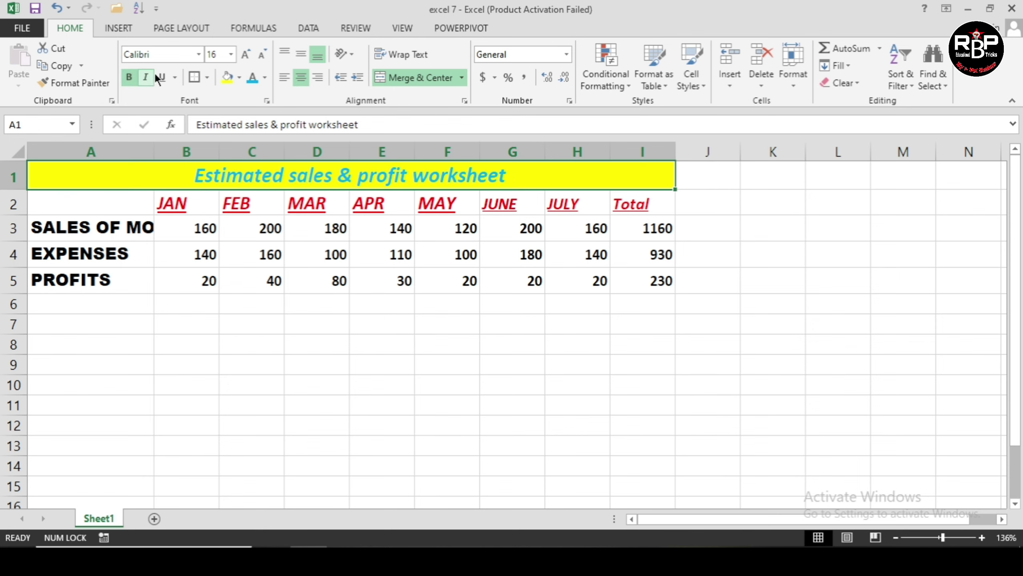
{"action": "left_click", "coordinate": [245, 55]}
{"action": "left_click", "coordinate": [245, 54]}
{"action": "left_click", "coordinate": [363, 369]}
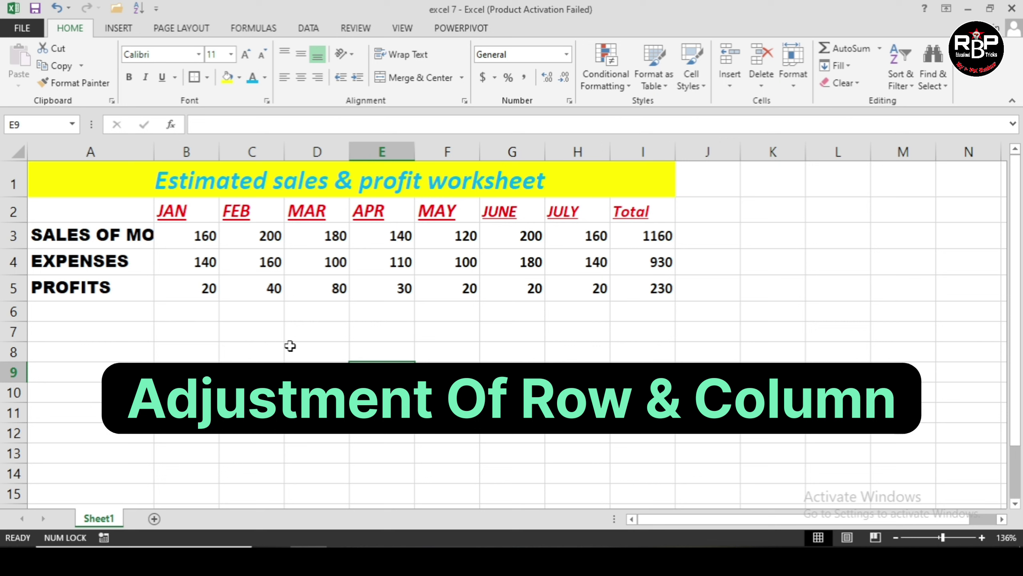
- Widen column A by dragging its border until SALES OF MONTH fits fully
{"action": "left_click", "coordinate": [12, 328]}
{"action": "left_click", "coordinate": [12, 311]}
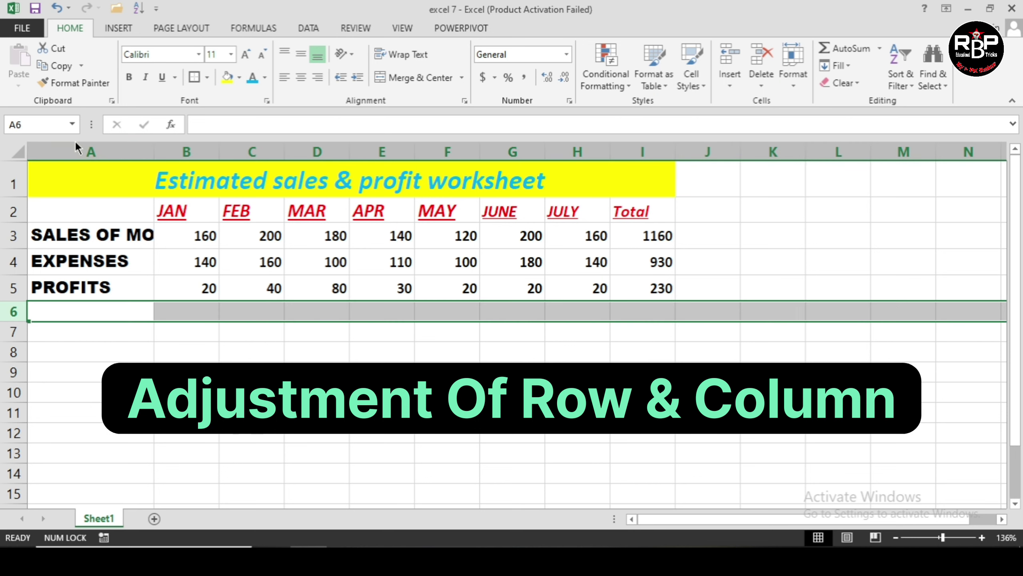
{"action": "left_click", "coordinate": [83, 150]}
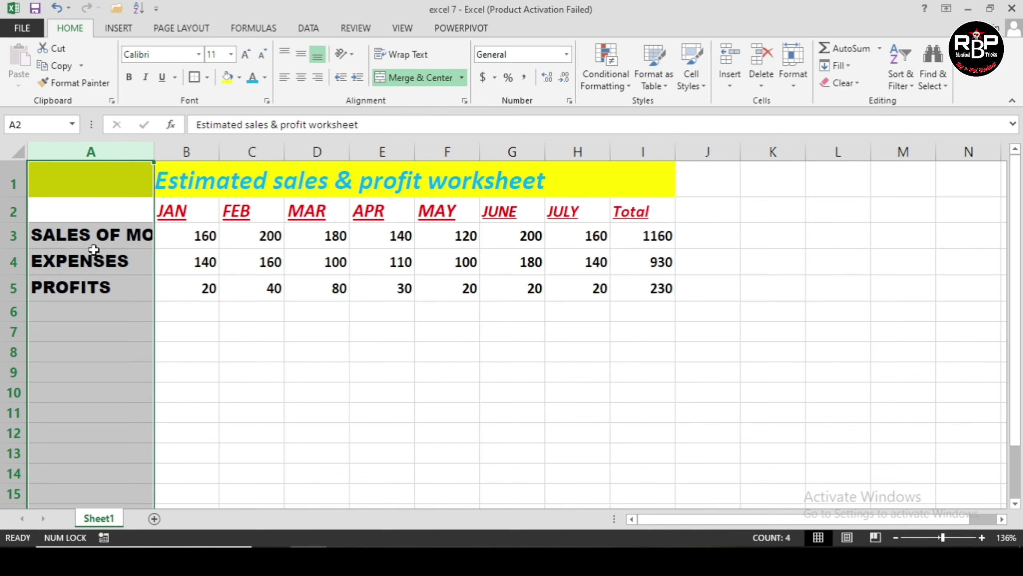
{"action": "left_click", "coordinate": [288, 414]}
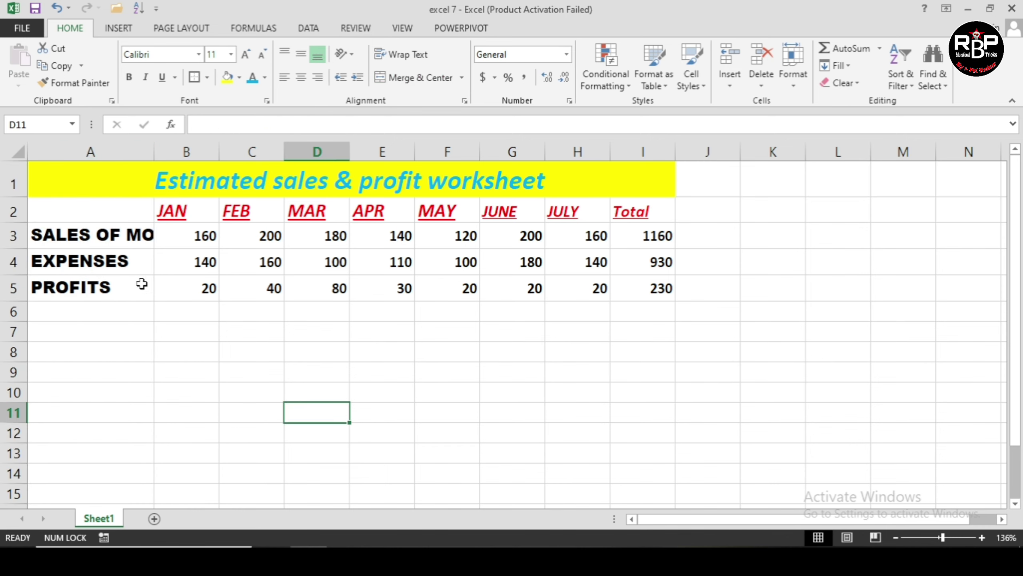
{"action": "left_click", "coordinate": [123, 152]}
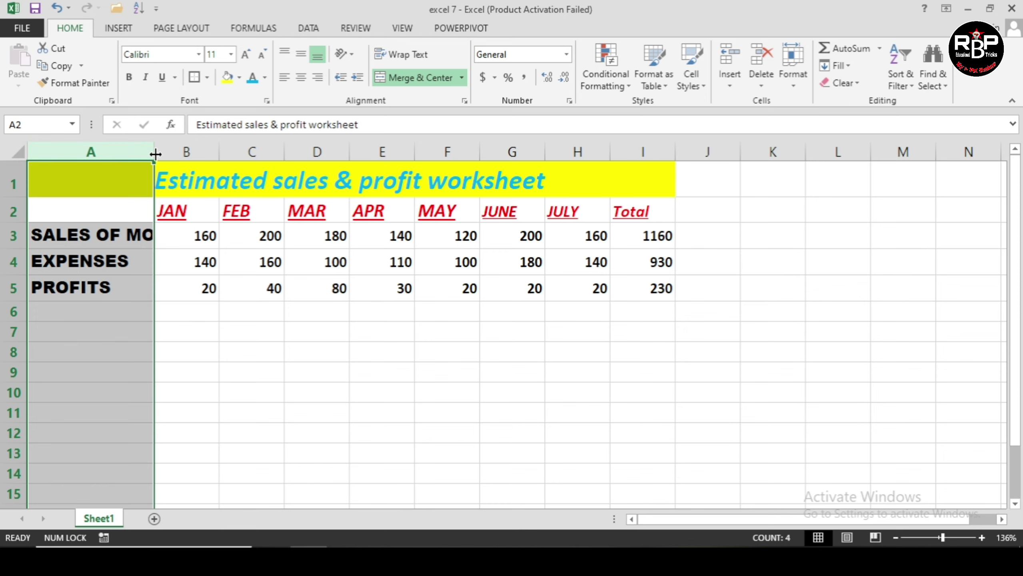
{"action": "left_click_drag", "start_coordinate": [151, 153], "coordinate": [190, 158]}
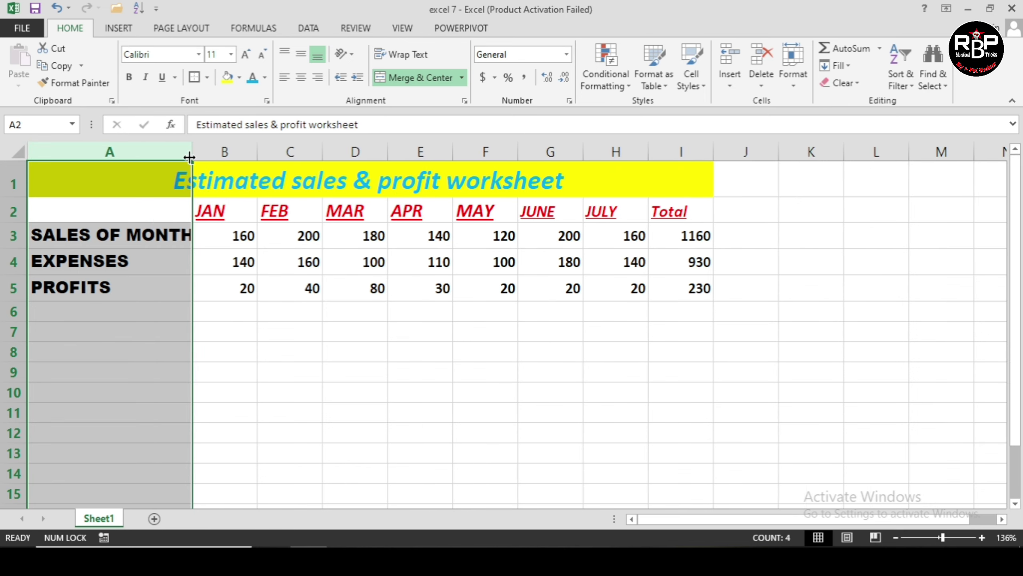
{"action": "left_click_drag", "start_coordinate": [189, 152], "coordinate": [219, 153]}
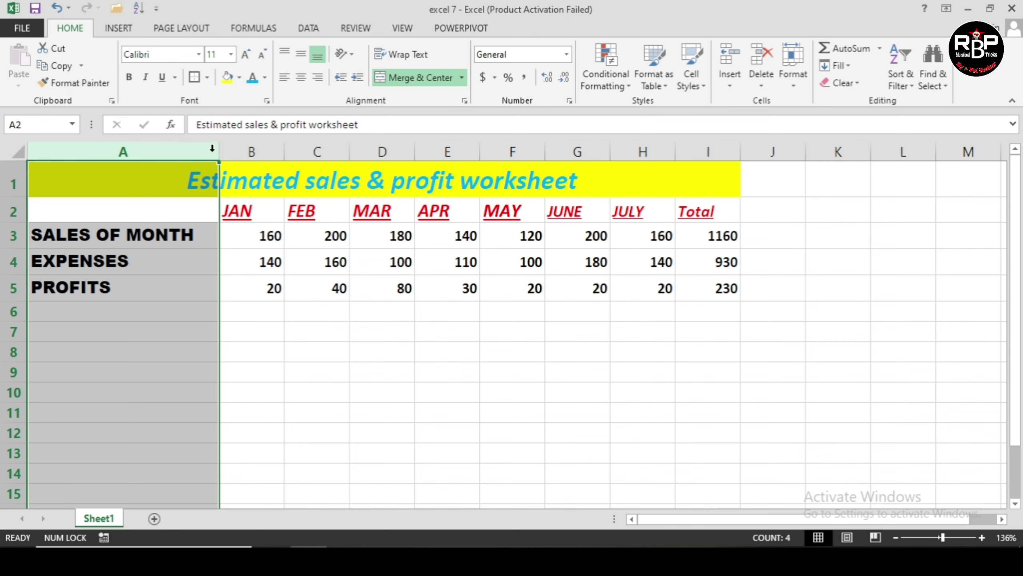
- Select columns A through I and drag one border to give them a common width
{"action": "left_click", "coordinate": [285, 316]}
{"action": "mouse_move", "coordinate": [149, 151]}
{"action": "left_mouse_down"}
{"action": "mouse_move", "coordinate": [749, 141]}
{"action": "mouse_move", "coordinate": [707, 152]}
{"action": "left_mouse_up"}
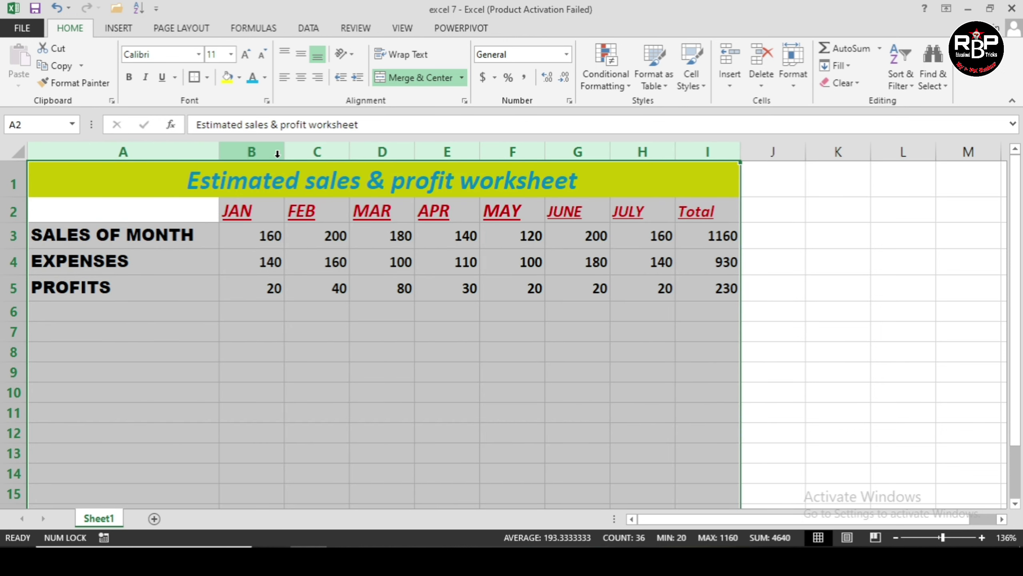
{"action": "left_click_drag", "start_coordinate": [288, 151], "coordinate": [316, 152]}
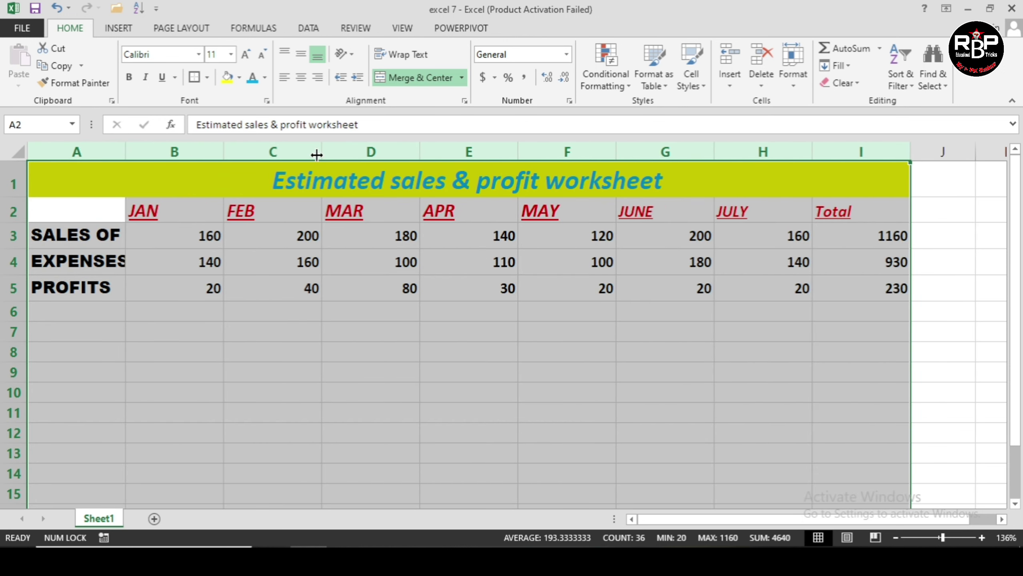
{"action": "left_click", "coordinate": [298, 392]}
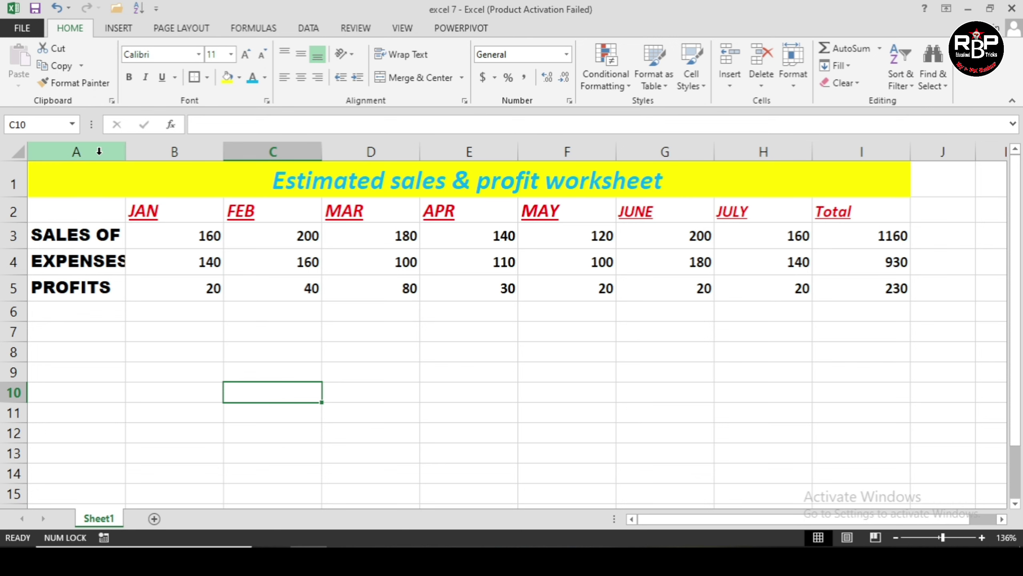
{"action": "left_click", "coordinate": [99, 152]}
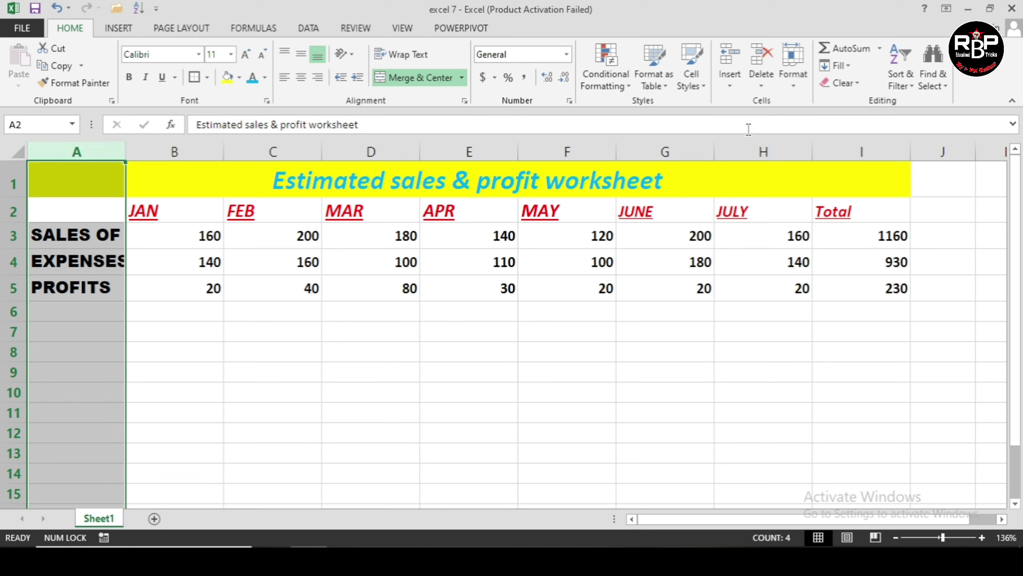
- AutoFit column A's width so SALES OF MONTH shows in full
{"action": "left_click", "coordinate": [792, 88]}
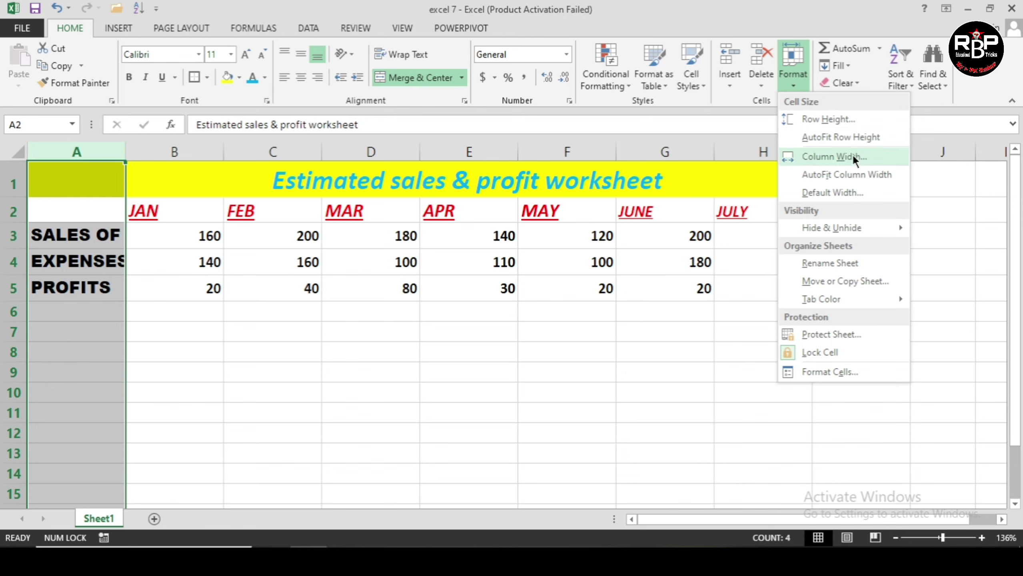
{"action": "left_click", "coordinate": [852, 174]}
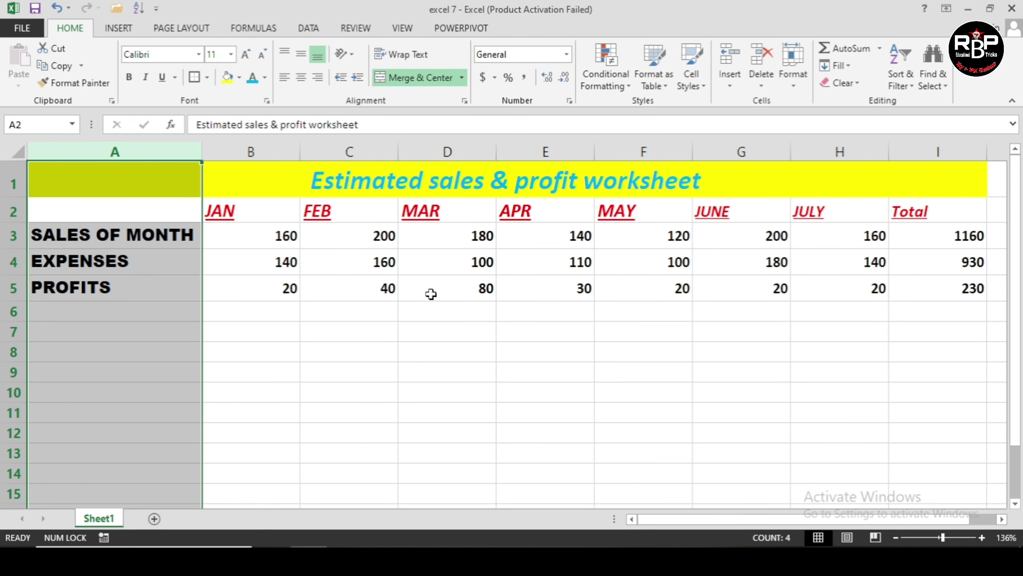
- Set the table rows' height to 32
{"action": "left_click", "coordinate": [556, 151]}
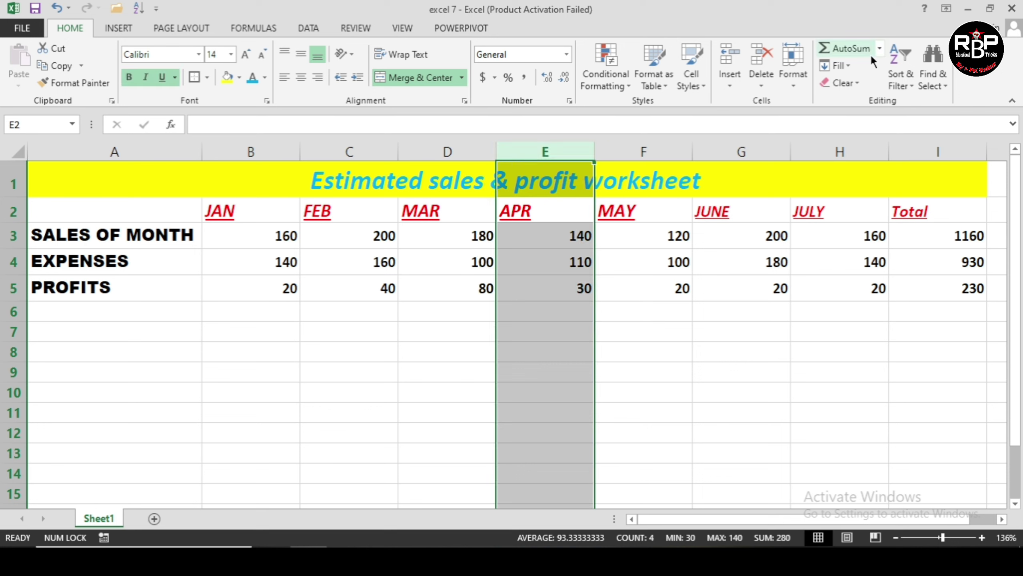
{"action": "left_click", "coordinate": [791, 81]}
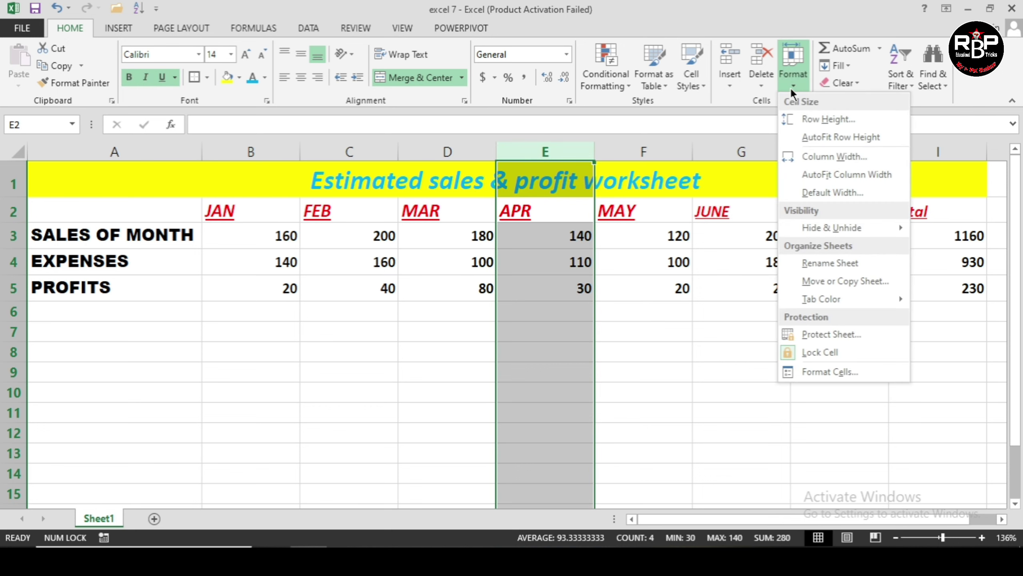
{"action": "left_click", "coordinate": [816, 111]}
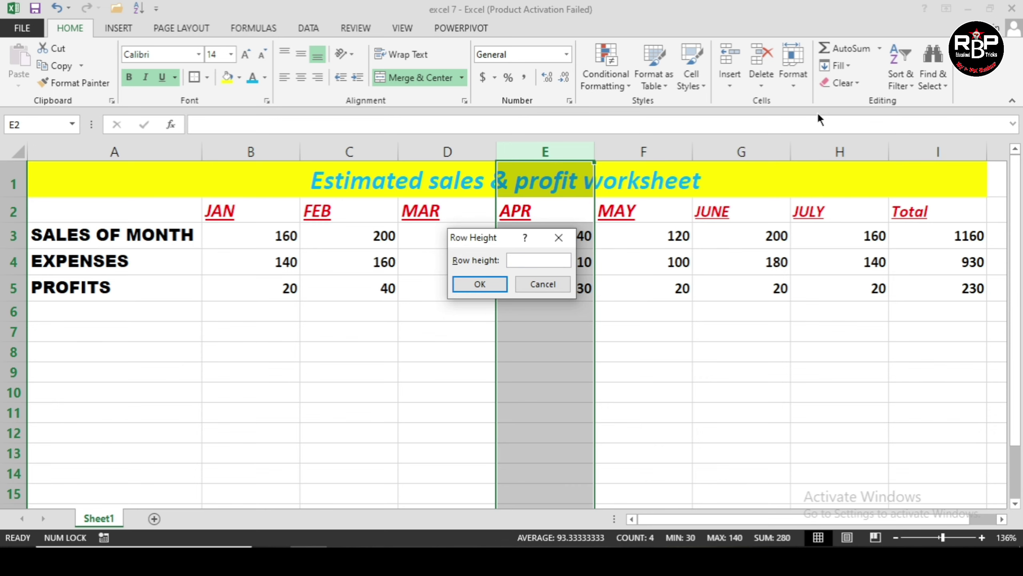
{"action": "type", "text": "2532"}
{"action": "key", "text": "Return"}
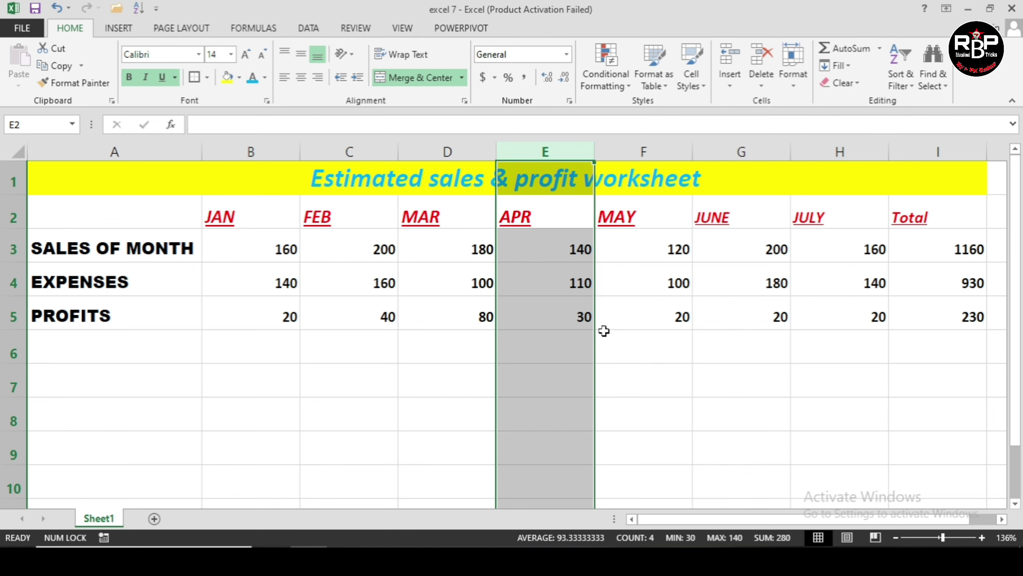
- Set the APR column E width to 25
{"action": "left_click", "coordinate": [804, 85]}
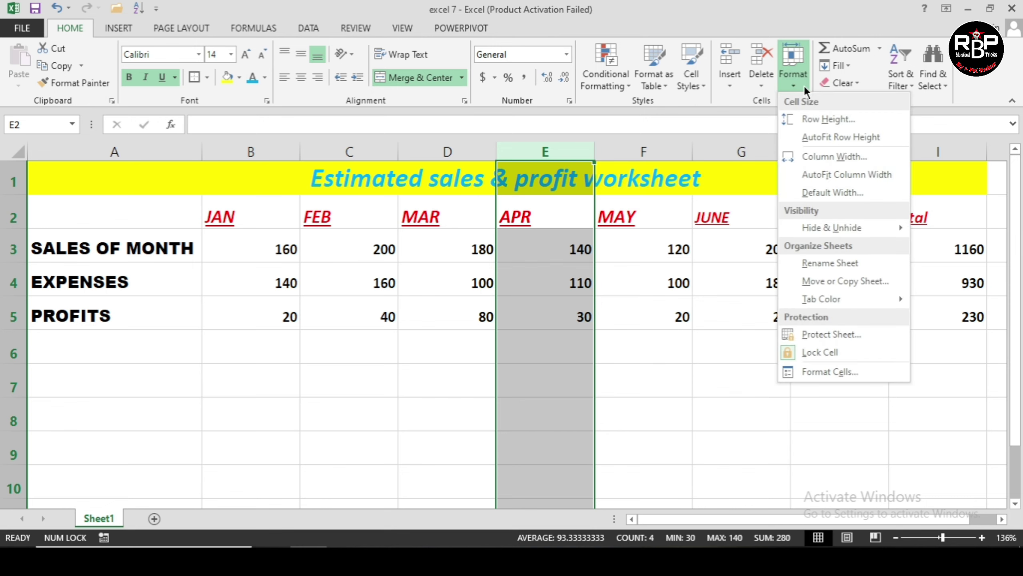
{"action": "left_click", "coordinate": [807, 156]}
{"action": "type", "text": "25"}
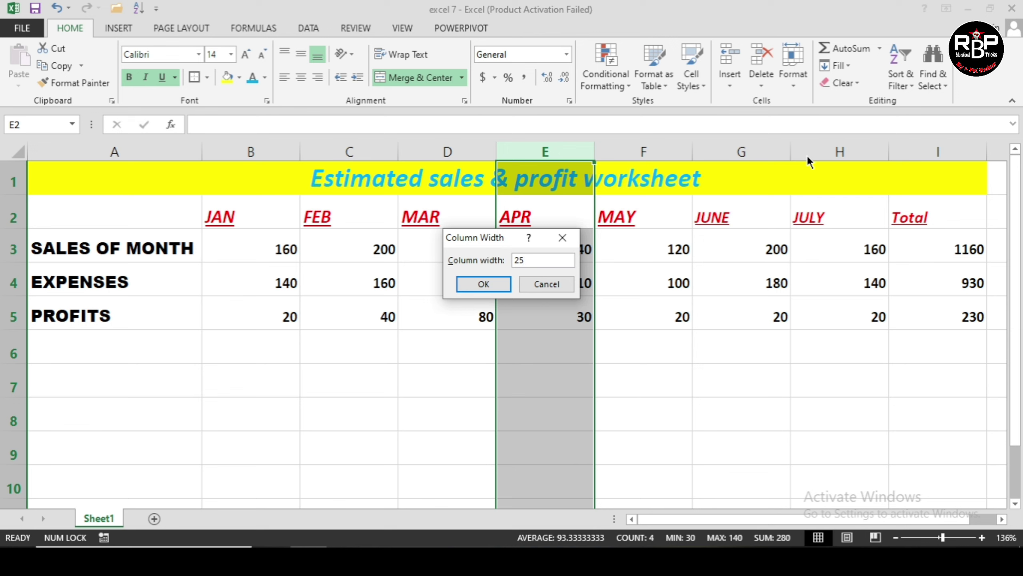
{"action": "key", "text": "Return"}
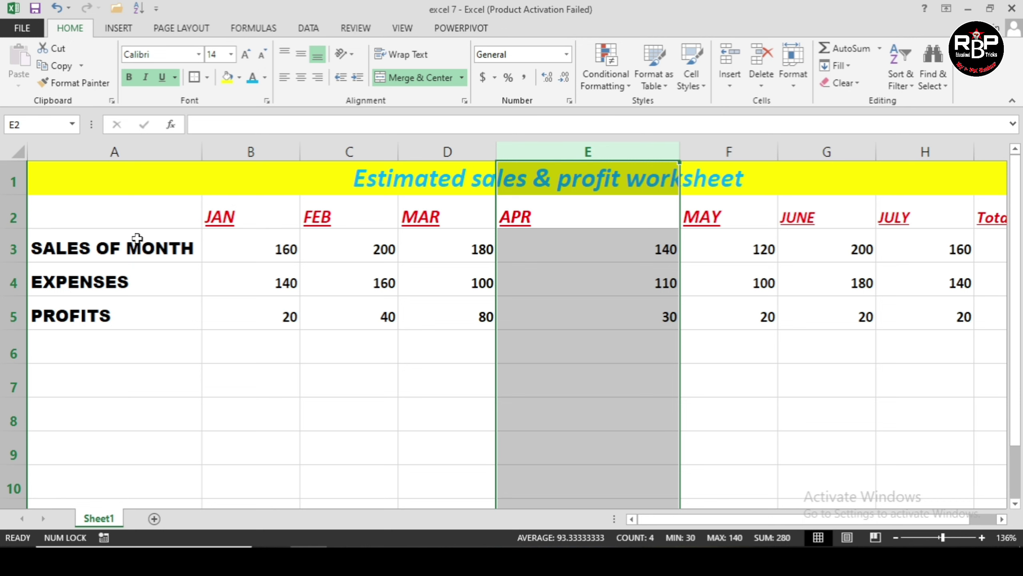
- Select rows 1–5 and drag their border to make the rows much taller
{"action": "left_click", "coordinate": [6, 212]}
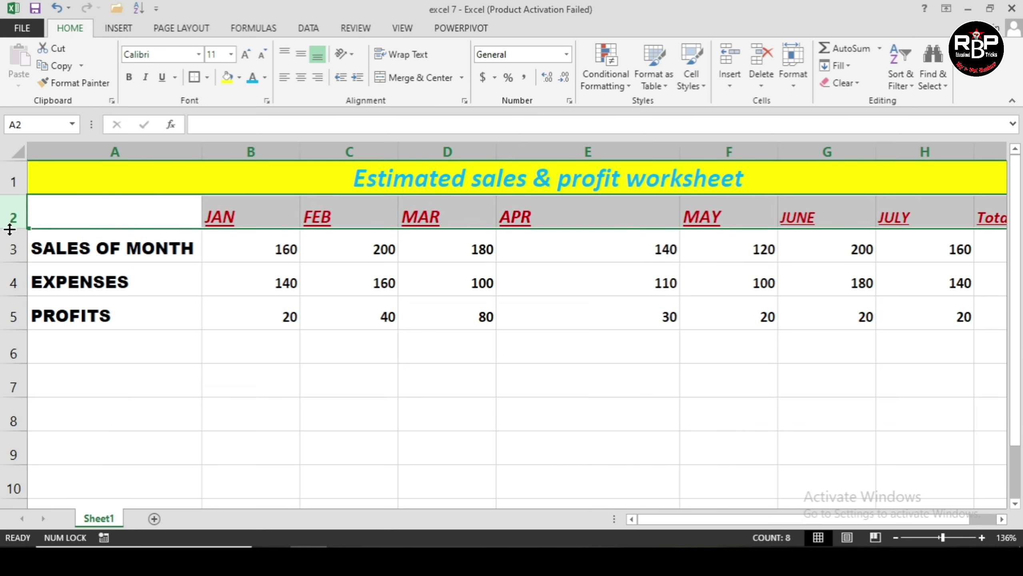
{"action": "mouse_move", "coordinate": [11, 229]}
{"action": "left_mouse_down"}
{"action": "mouse_move", "coordinate": [11, 247]}
{"action": "mouse_move", "coordinate": [11, 224]}
{"action": "left_mouse_up"}
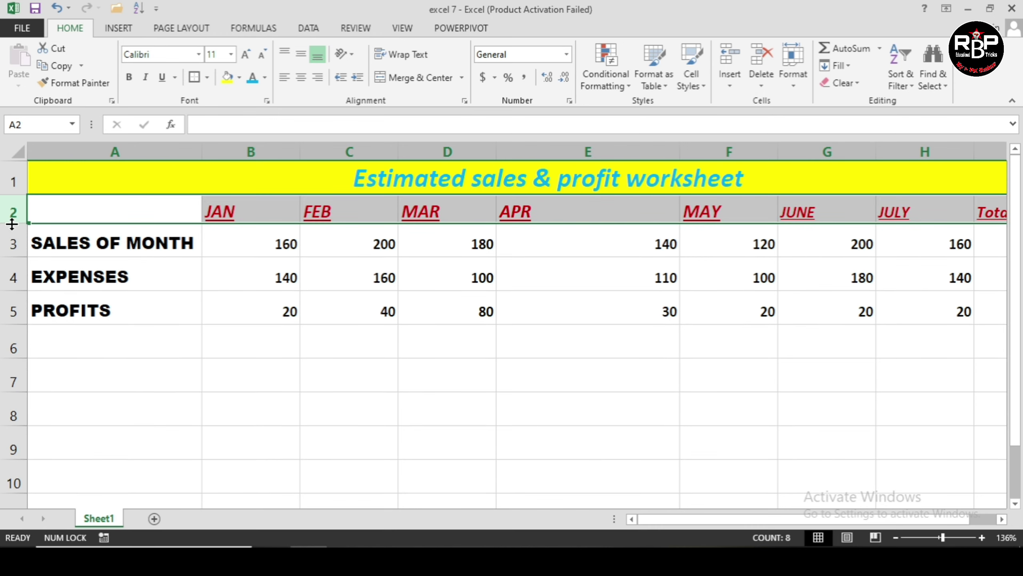
{"action": "left_click_drag", "start_coordinate": [13, 183], "coordinate": [14, 309]}
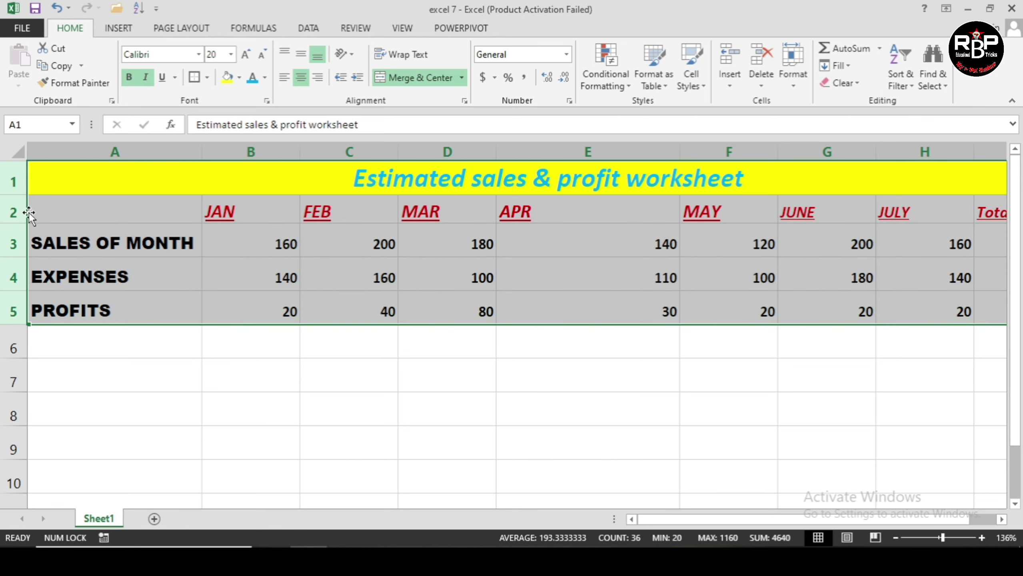
{"action": "left_click_drag", "start_coordinate": [16, 224], "coordinate": [19, 277]}
- Shrink the selected rows back to compact normal height
{"action": "scroll", "coordinate": [347, 291], "scroll_direction": "down", "scroll_amount": 4}
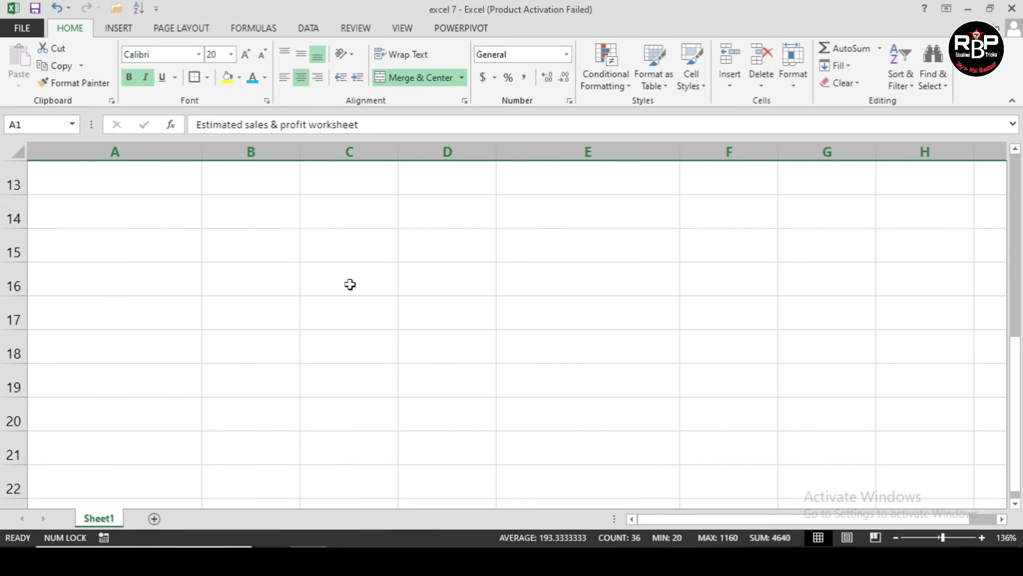
{"action": "scroll", "coordinate": [350, 283], "scroll_direction": "up", "scroll_amount": 3}
{"action": "scroll", "coordinate": [350, 284], "scroll_direction": "up", "scroll_amount": 1}
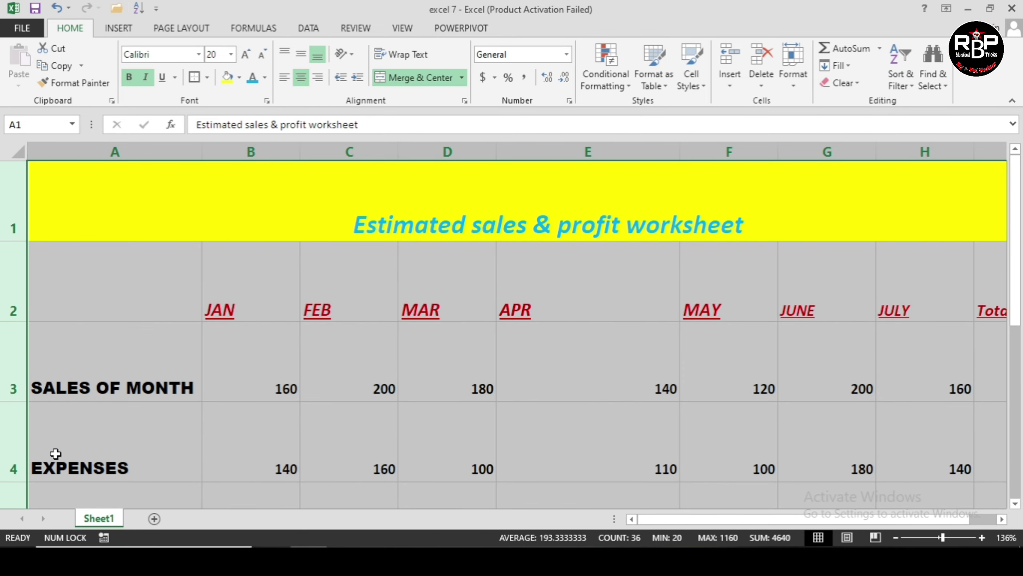
{"action": "left_click_drag", "start_coordinate": [4, 399], "coordinate": [4, 356]}
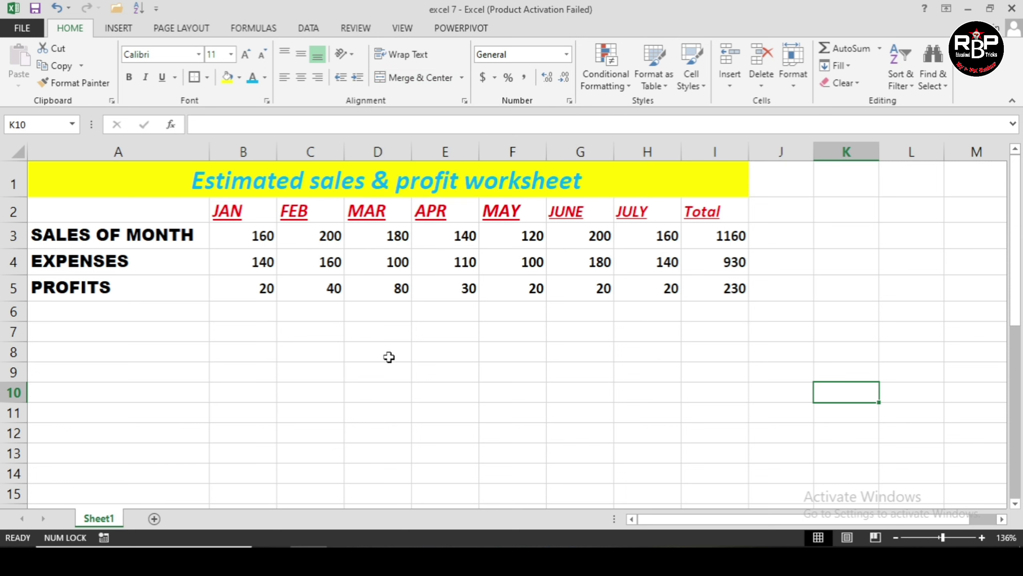
- Unmerge the title so it sits in A1
{"action": "left_click", "coordinate": [612, 191]}
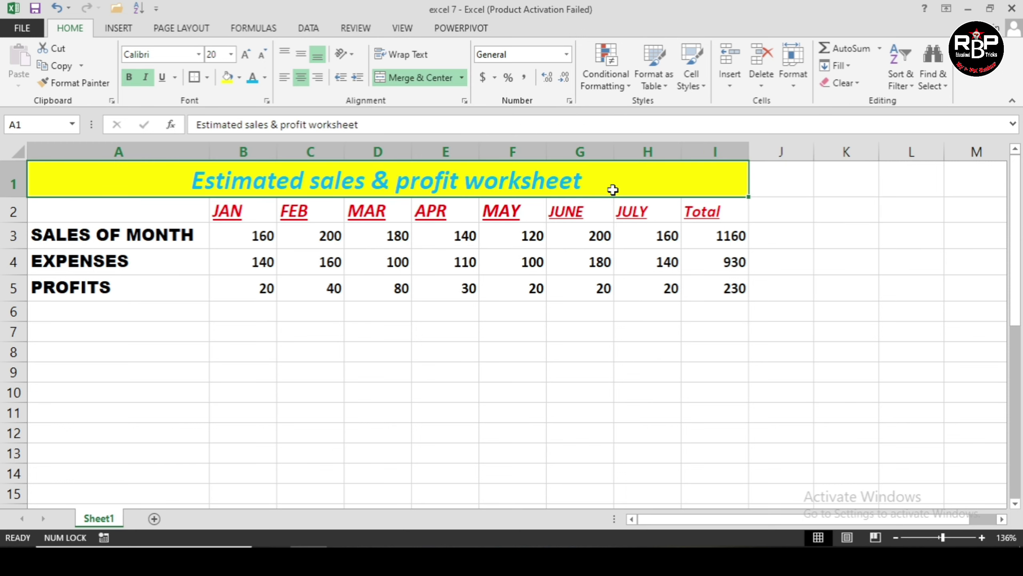
{"action": "left_click", "coordinate": [435, 79]}
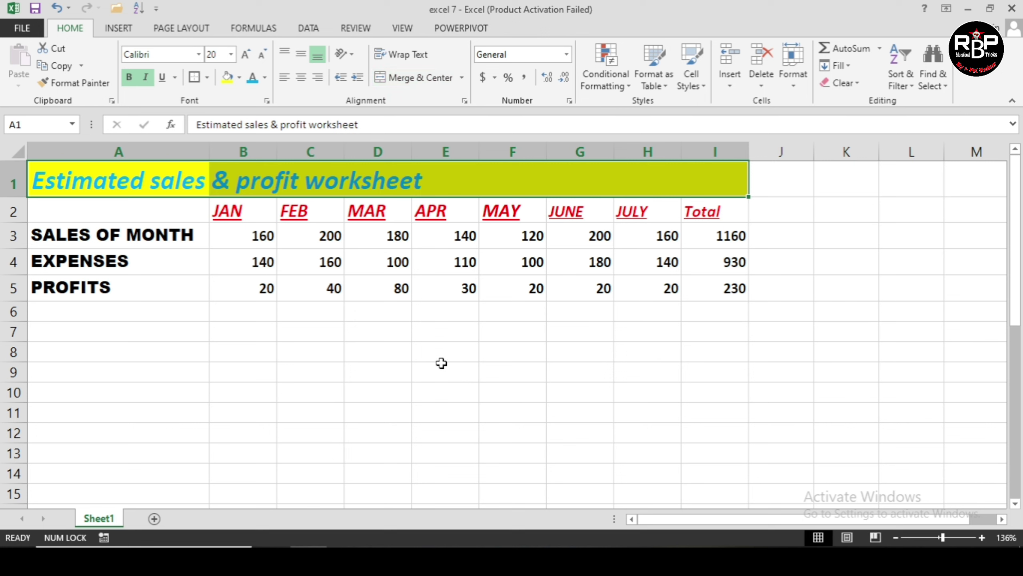
{"action": "left_click", "coordinate": [442, 363]}
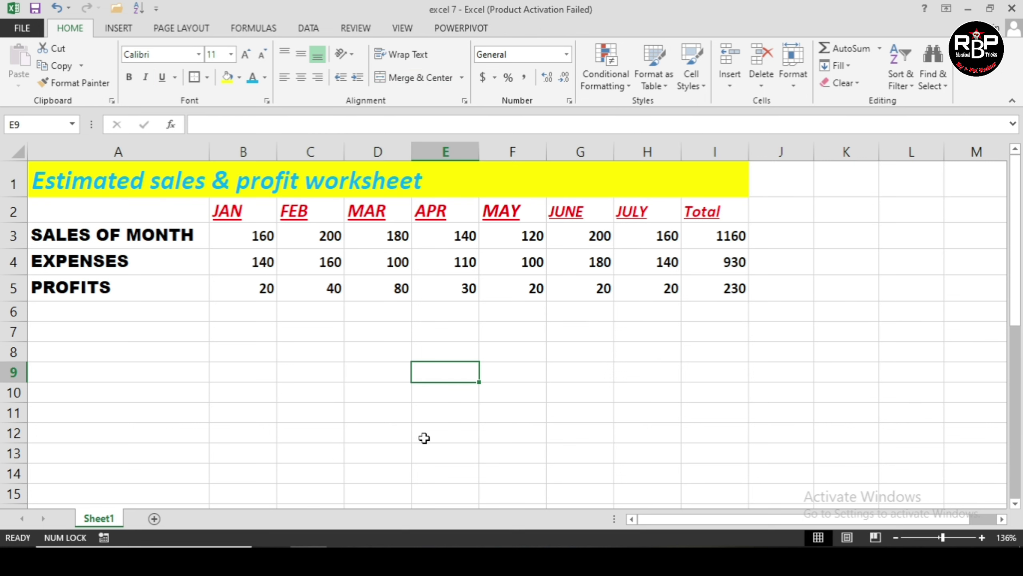
{"action": "left_click", "coordinate": [404, 416]}
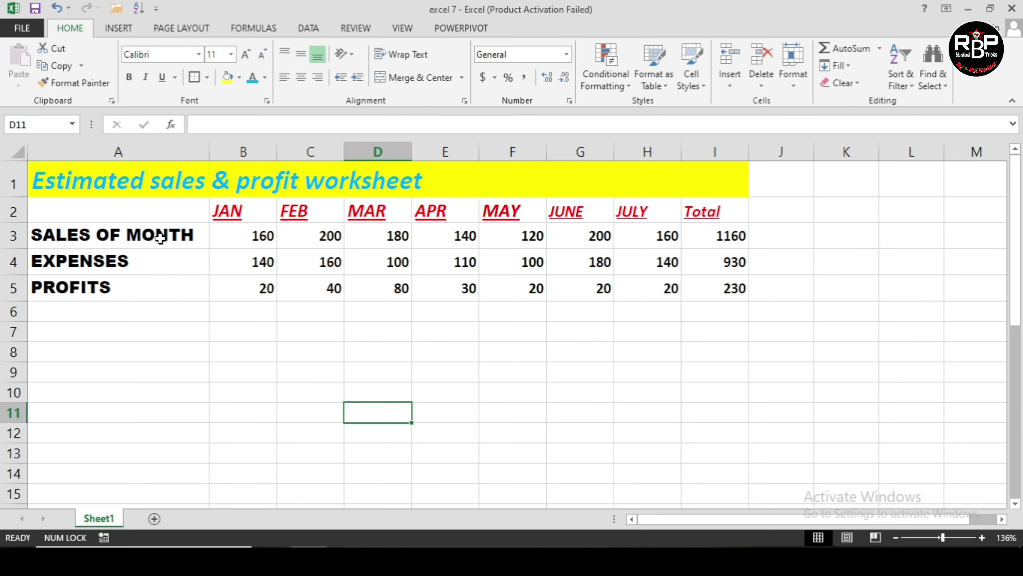
- Right-align the row labels in A3:A5
{"action": "left_click", "coordinate": [157, 241]}
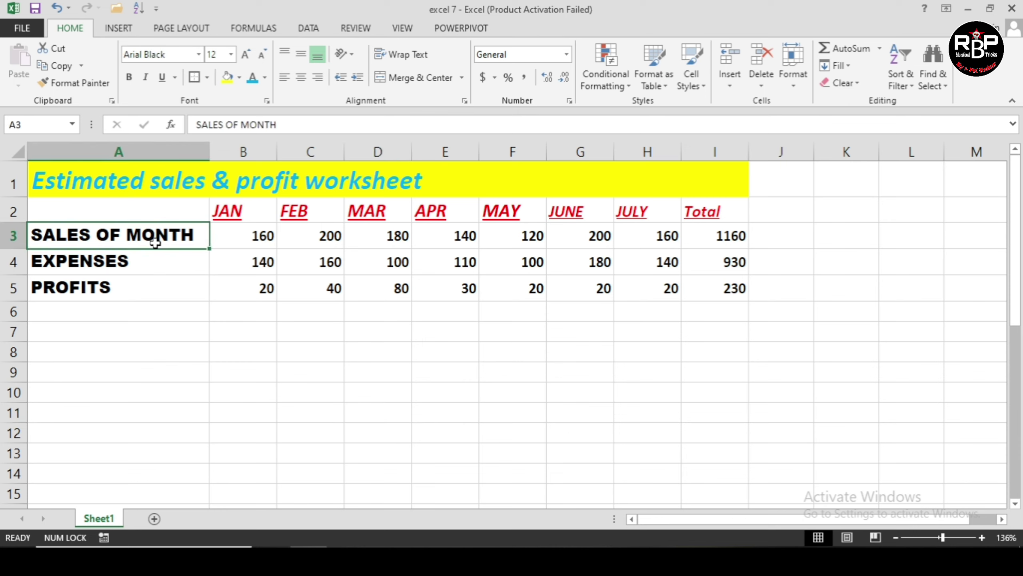
{"action": "left_click", "coordinate": [256, 242]}
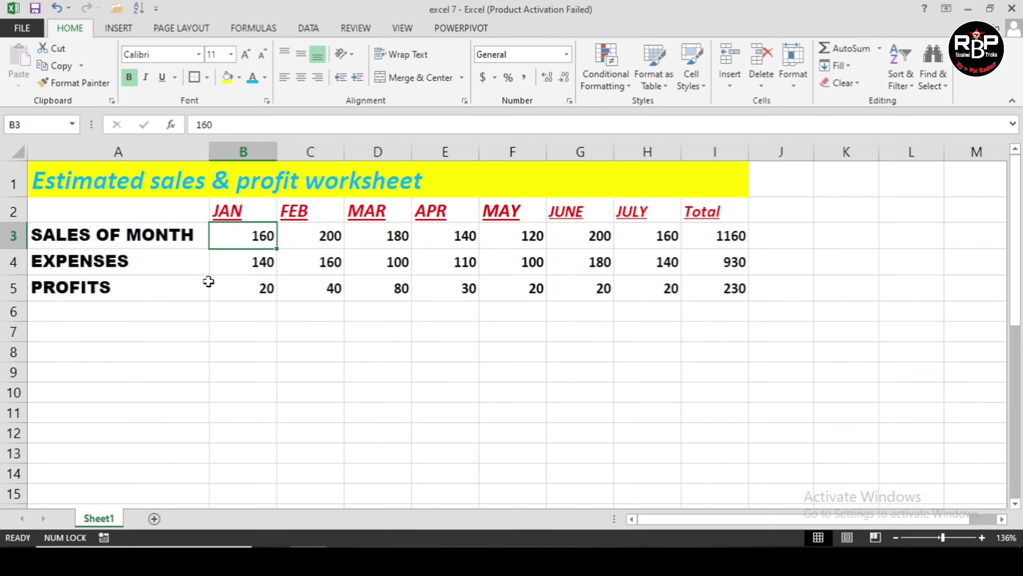
{"action": "left_click", "coordinate": [162, 244]}
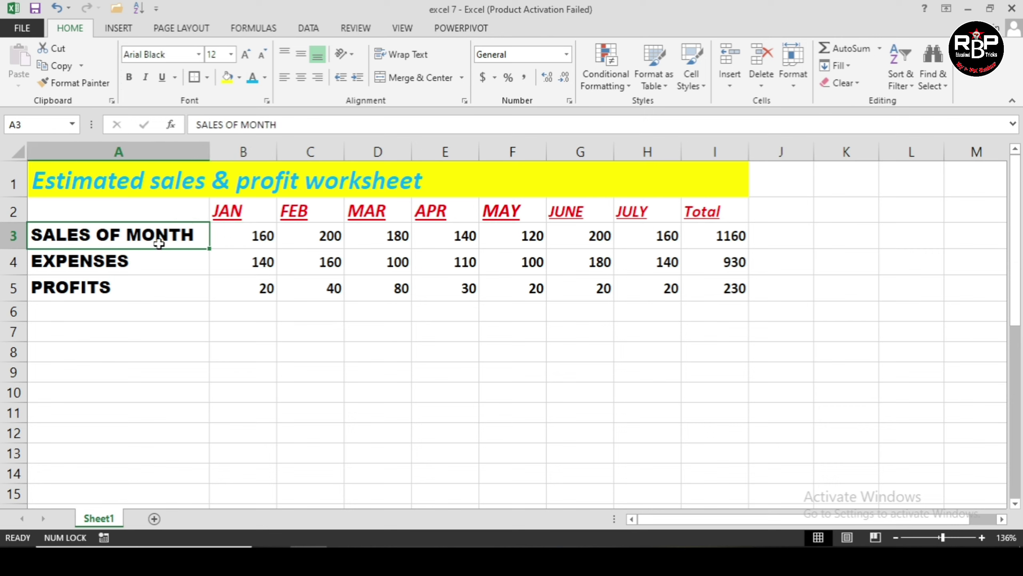
{"action": "left_click_drag", "start_coordinate": [133, 231], "coordinate": [130, 281]}
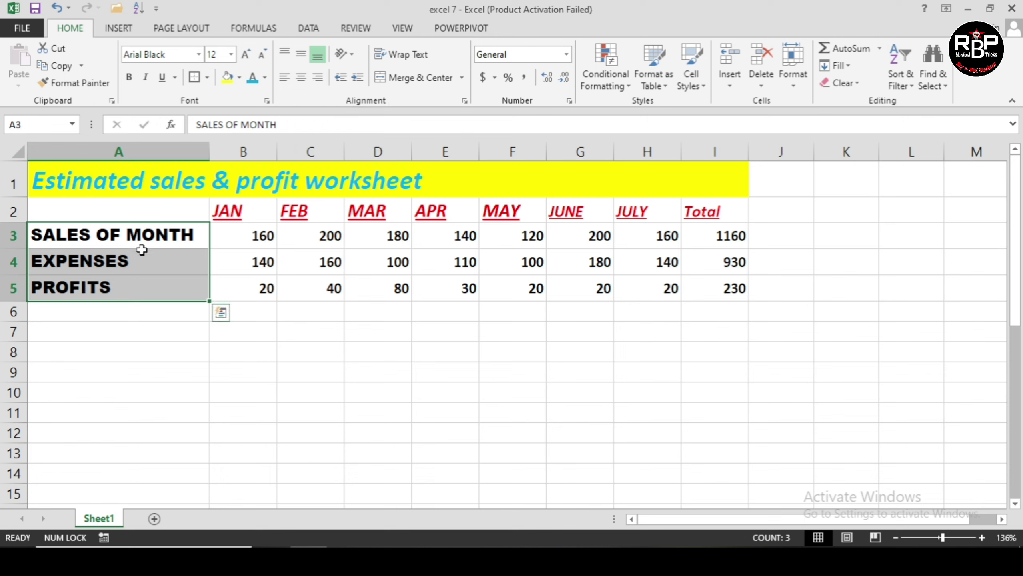
{"action": "left_click", "coordinate": [314, 83]}
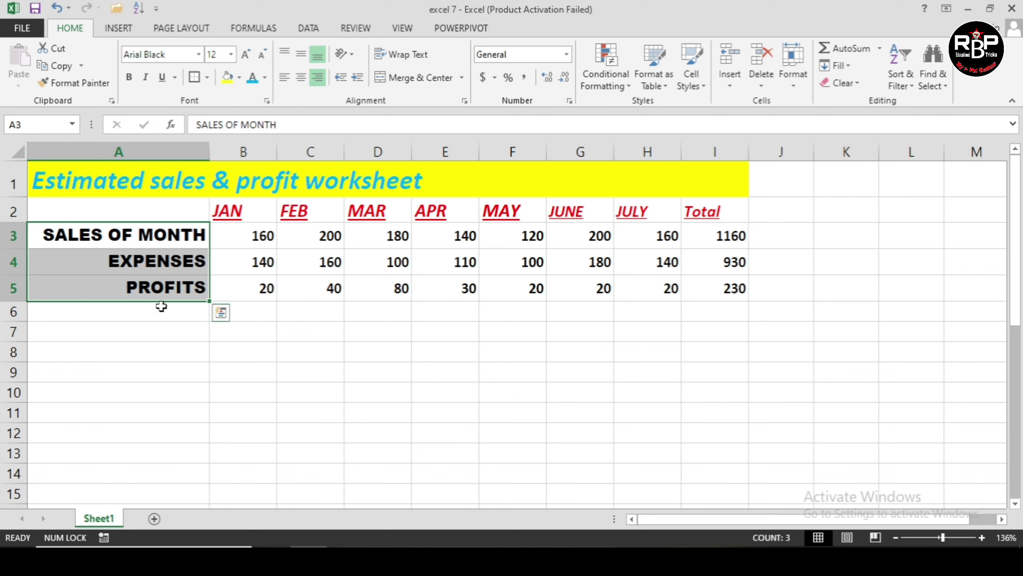
- Centre the MAR figures 180, 100 and 80 in D3:D5
{"action": "left_click_drag", "start_coordinate": [376, 238], "coordinate": [385, 287]}
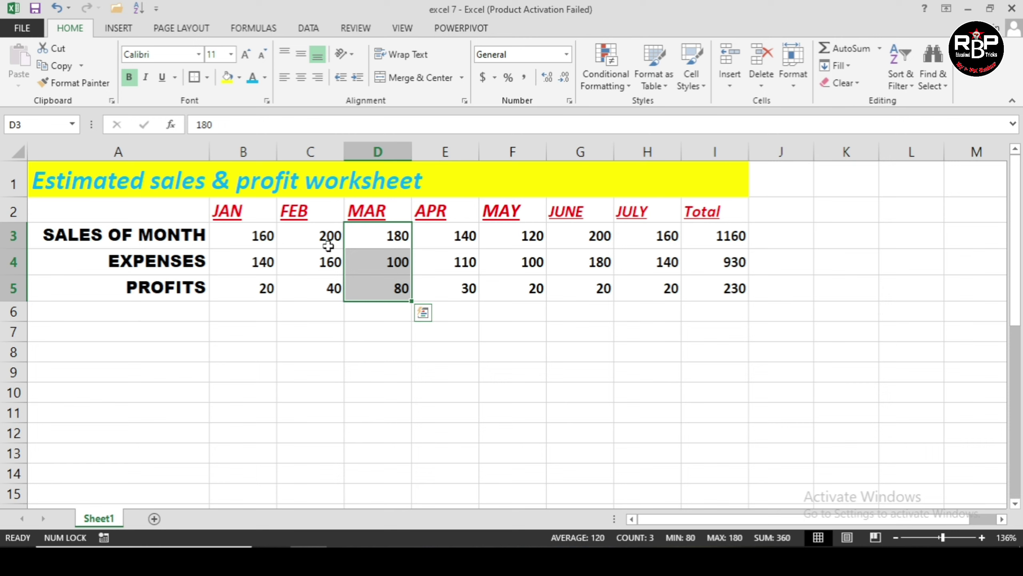
{"action": "left_click", "coordinate": [301, 78]}
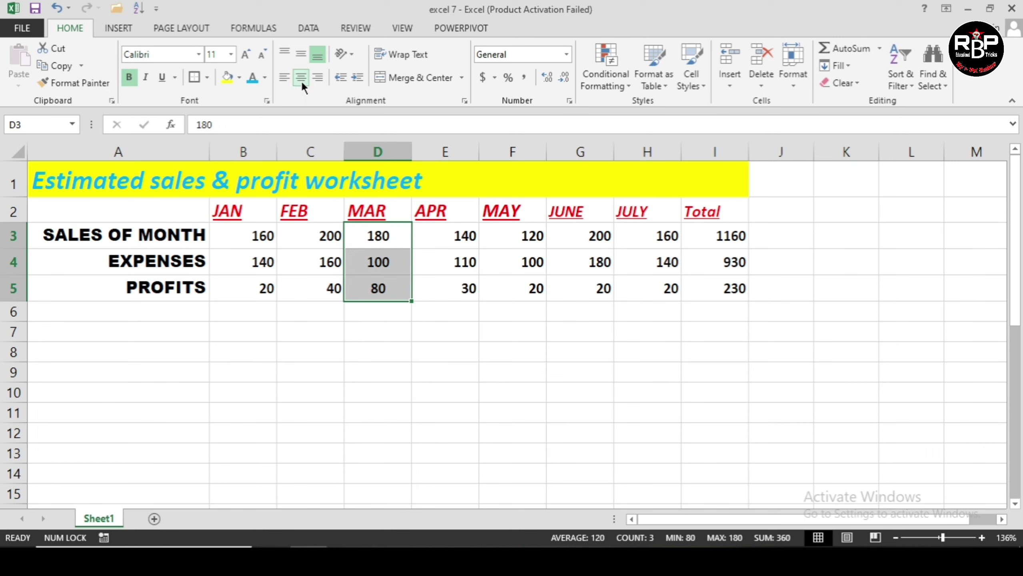
{"action": "left_click", "coordinate": [300, 77]}
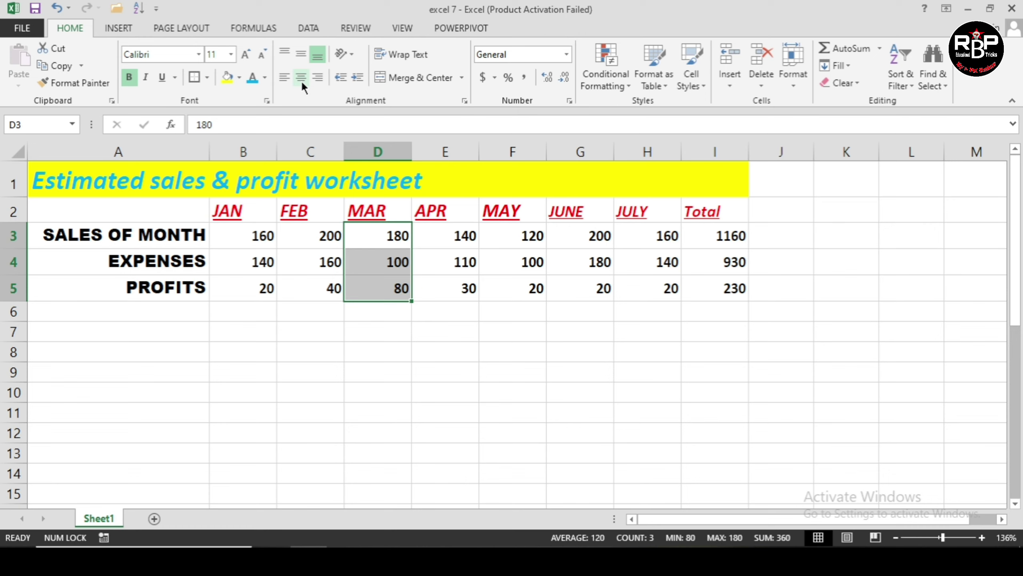
{"action": "left_click", "coordinate": [301, 80]}
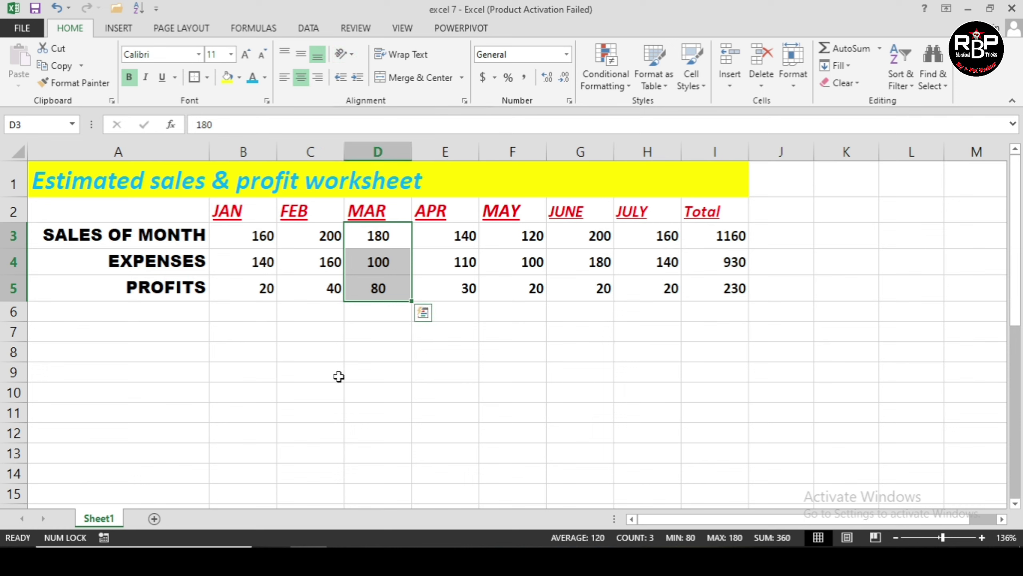
- Select headers B2:I2 and try vertical text, then Angle Counterclockwise orientation
{"action": "left_click", "coordinate": [244, 212]}
{"action": "left_click_drag", "start_coordinate": [244, 212], "coordinate": [704, 218]}
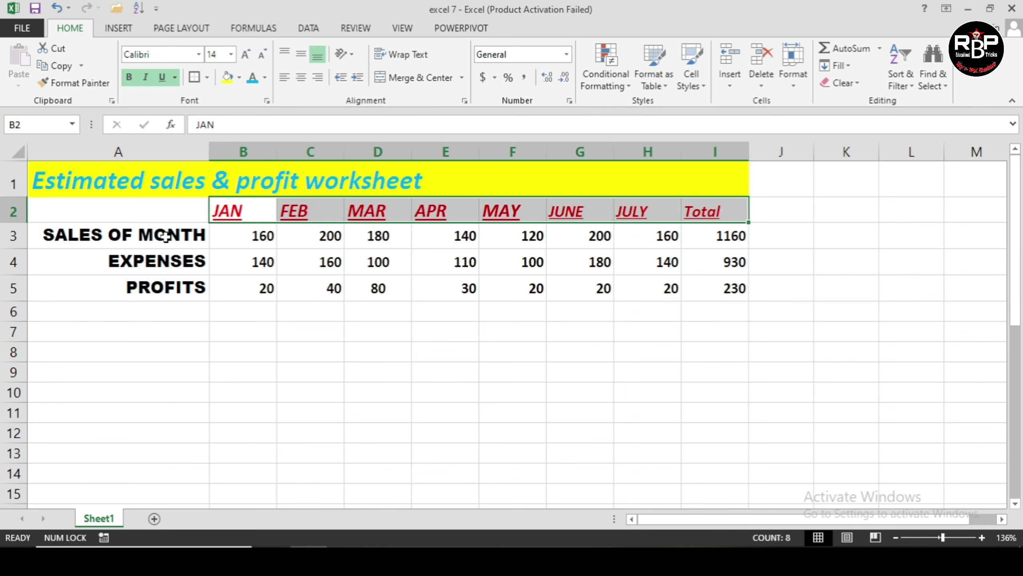
{"action": "left_click", "coordinate": [351, 53]}
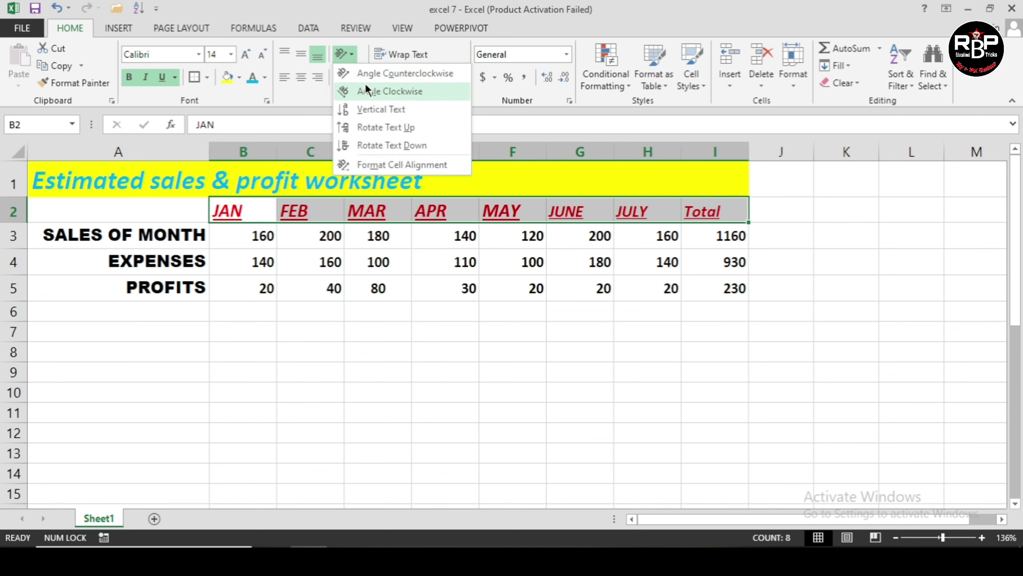
{"action": "left_click", "coordinate": [369, 110]}
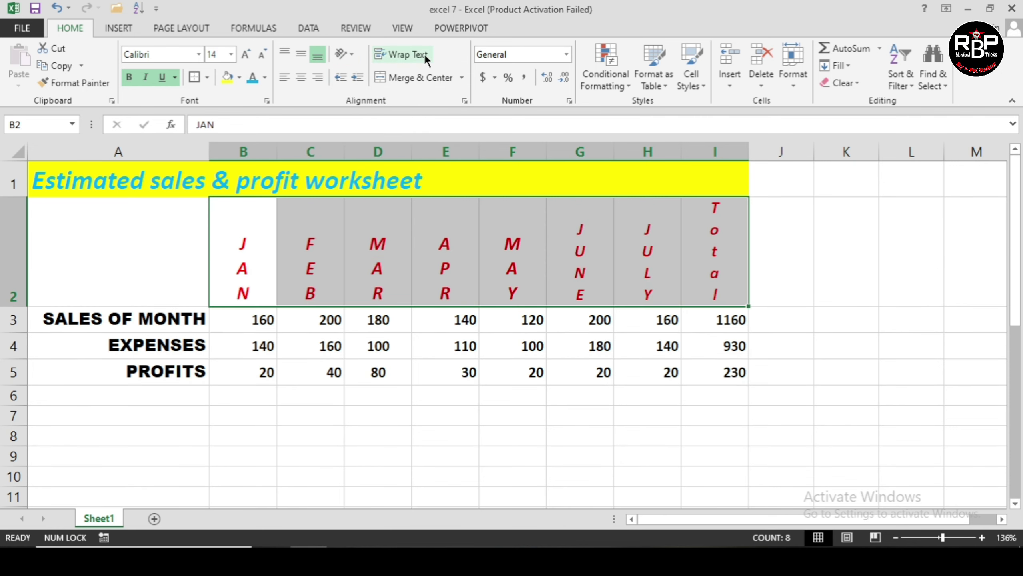
{"action": "left_click", "coordinate": [350, 55]}
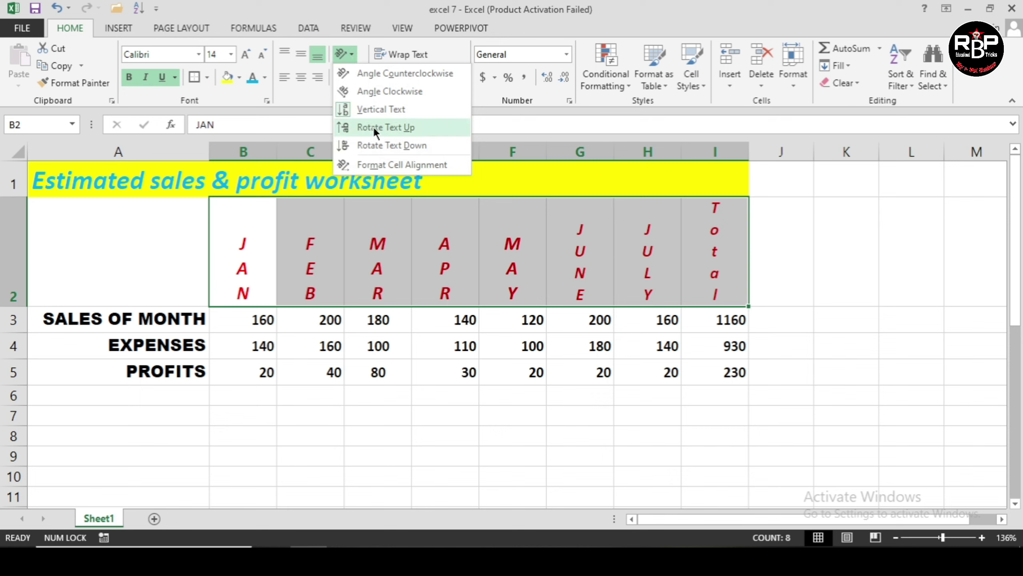
{"action": "left_click", "coordinate": [396, 76]}
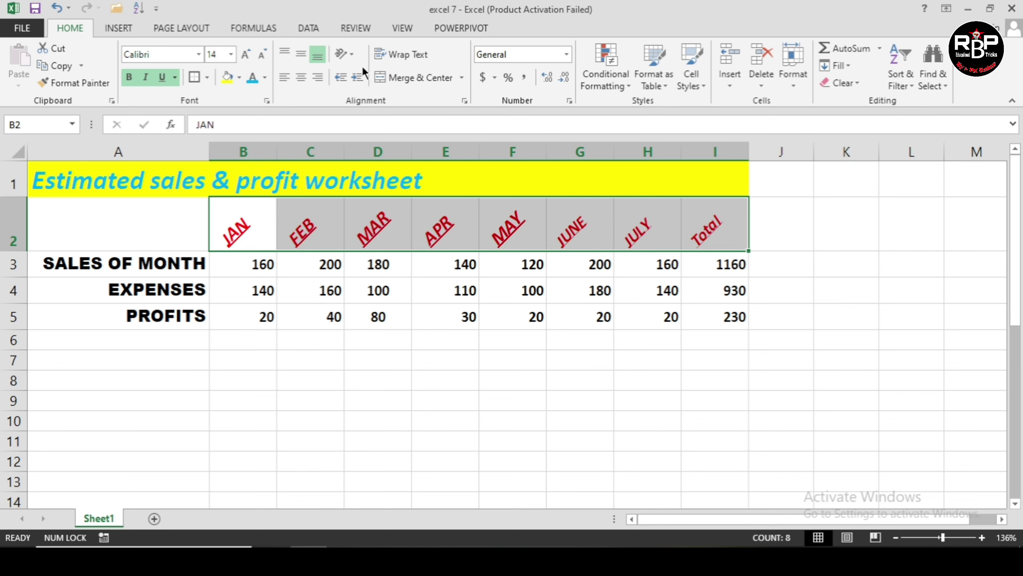
- Try Rotate Text Up, then confirm the Format Cell Alignment settings
{"action": "left_click", "coordinate": [343, 54]}
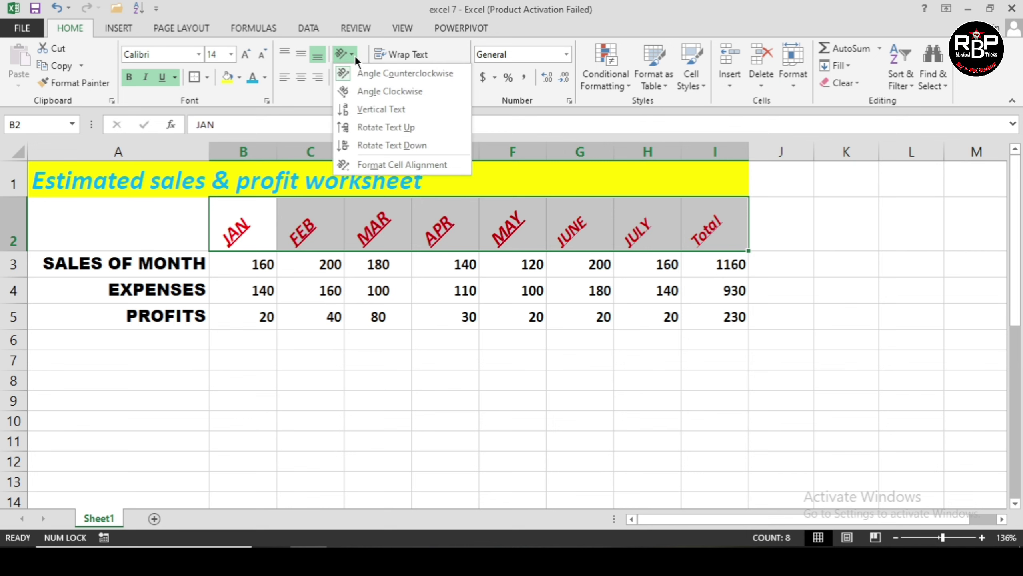
{"action": "left_click", "coordinate": [379, 134]}
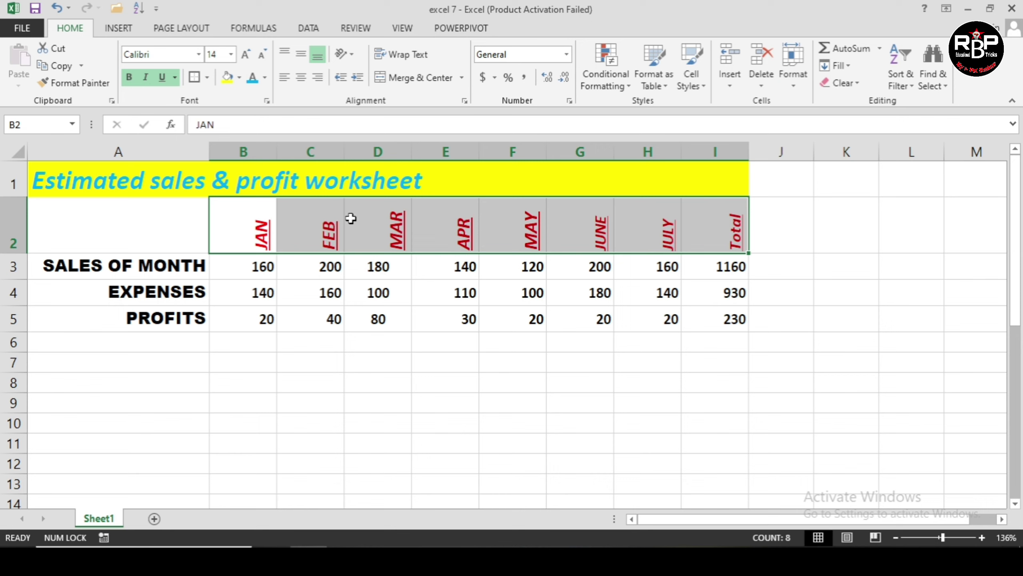
{"action": "left_click", "coordinate": [351, 54]}
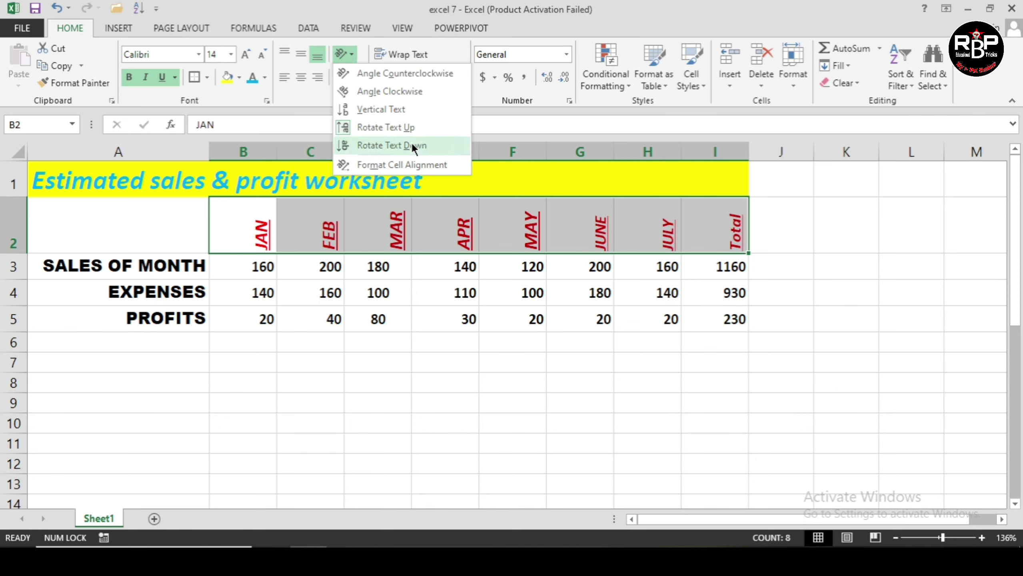
{"action": "left_click", "coordinate": [414, 165]}
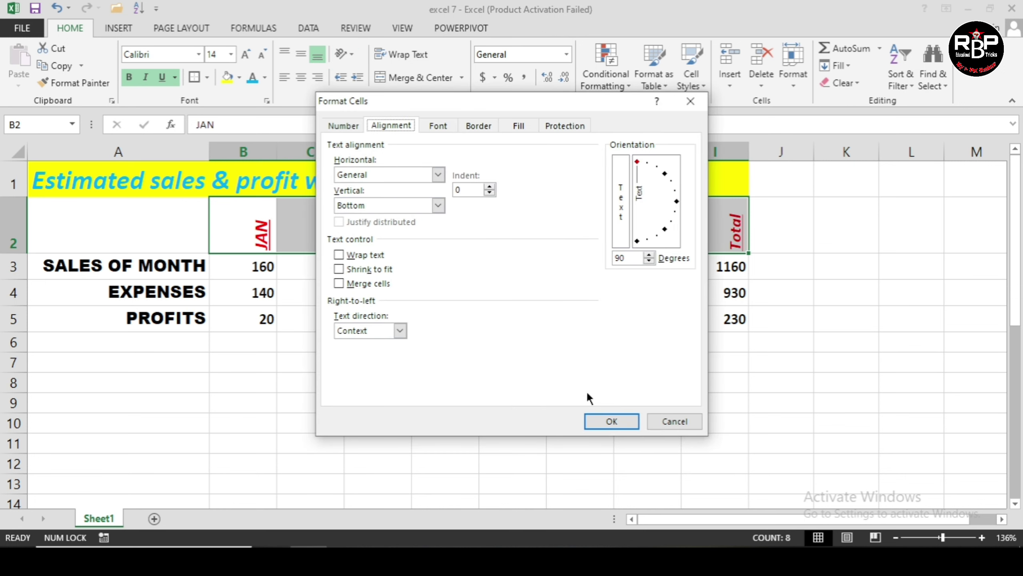
{"action": "left_click", "coordinate": [609, 421]}
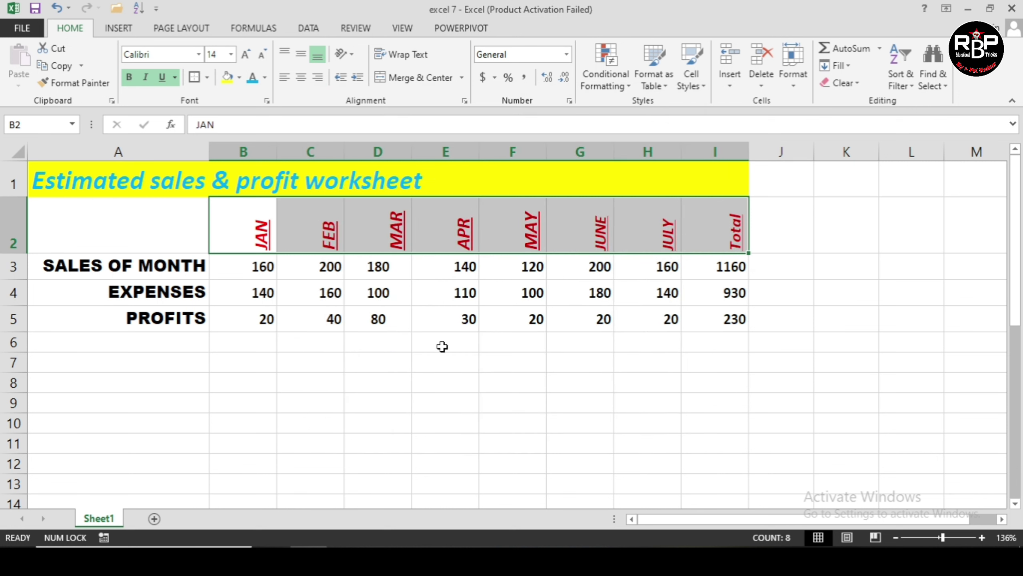
- Reset the month headers to horizontal text orientation
{"action": "left_click", "coordinate": [345, 53]}
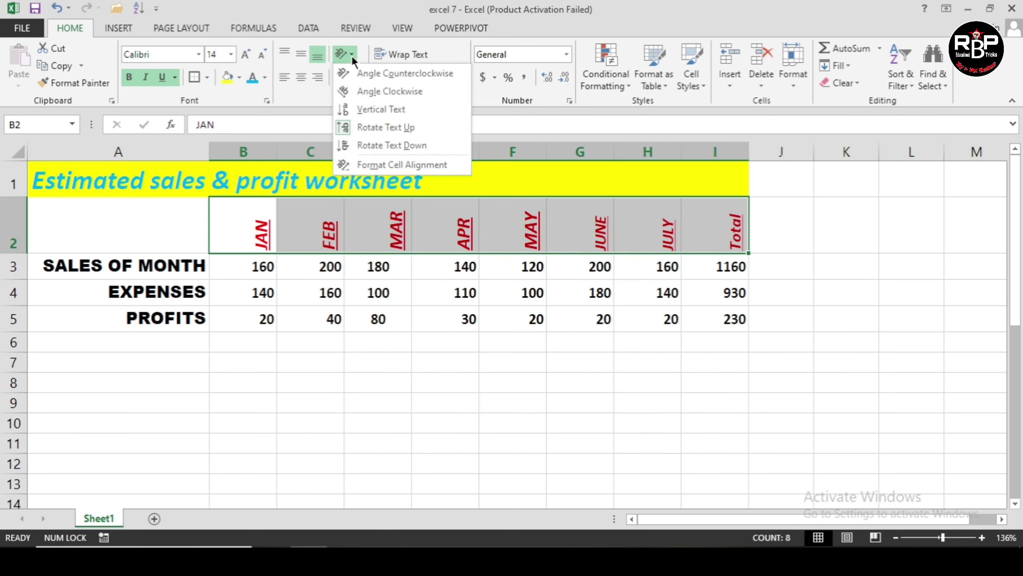
{"action": "left_click", "coordinate": [386, 127]}
{"action": "left_click", "coordinate": [448, 369]}
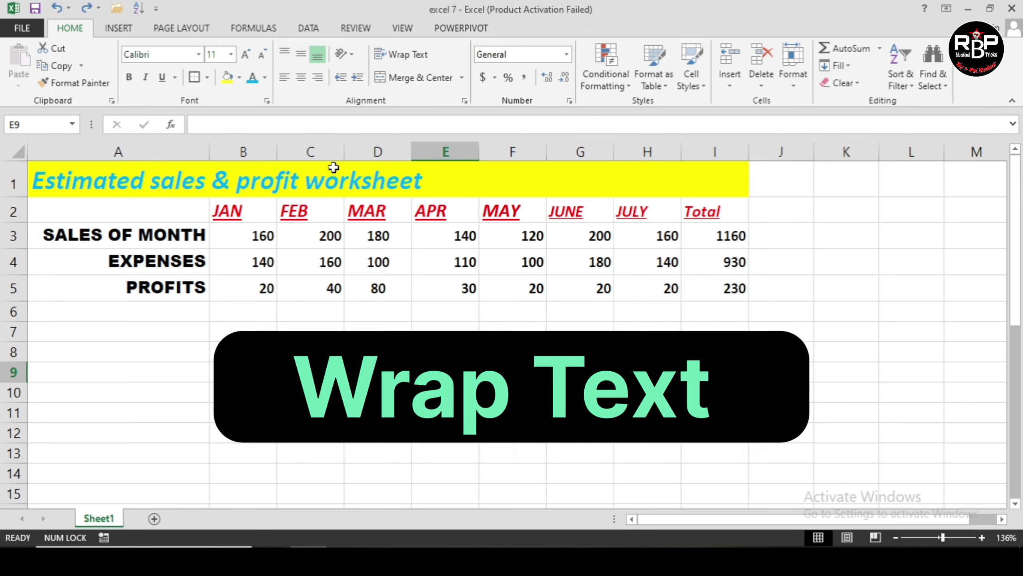
- Turn Wrap Text on and back off for the title in A1
{"action": "left_click", "coordinate": [69, 182]}
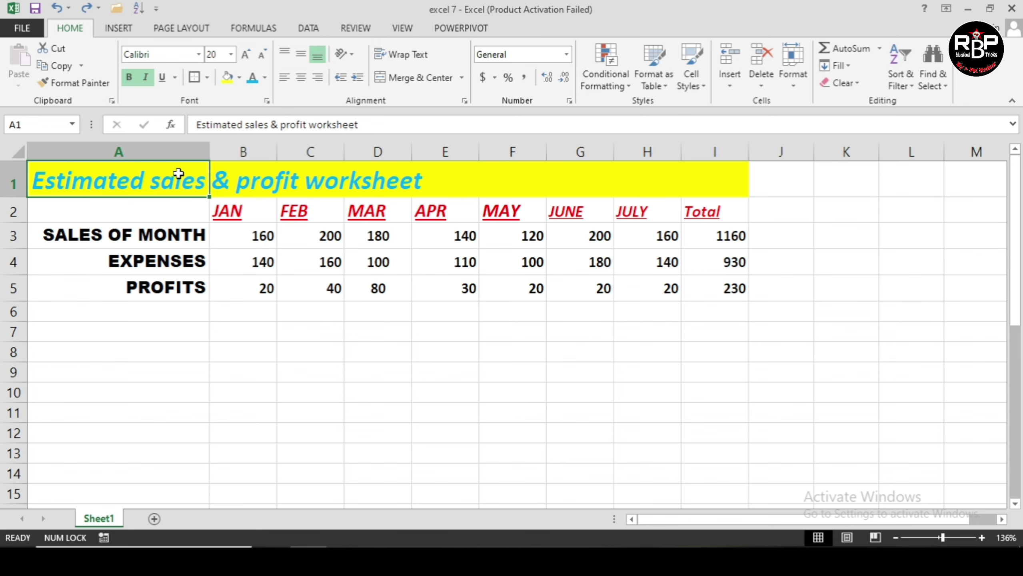
{"action": "left_click", "coordinate": [415, 56]}
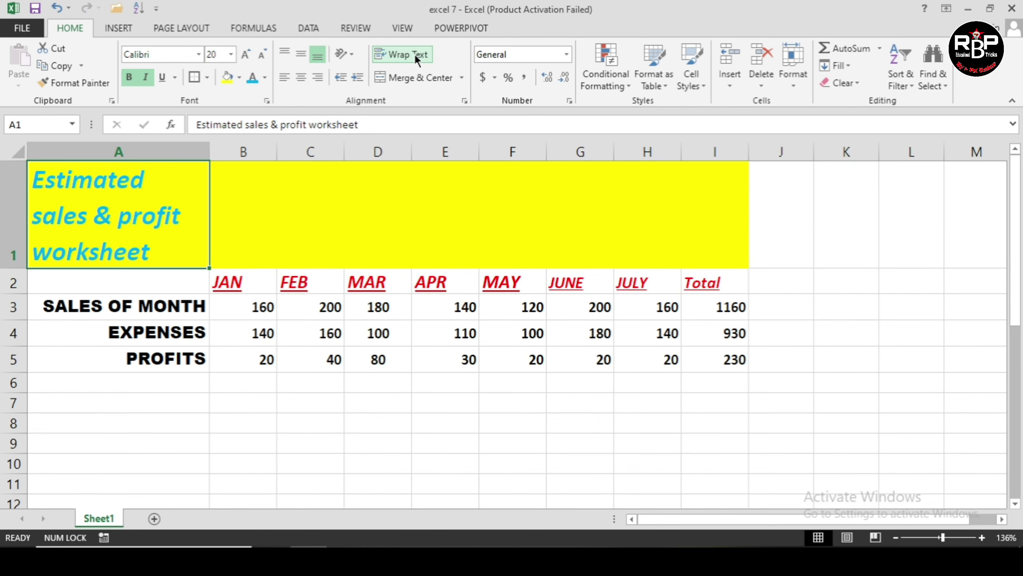
{"action": "left_click", "coordinate": [353, 435]}
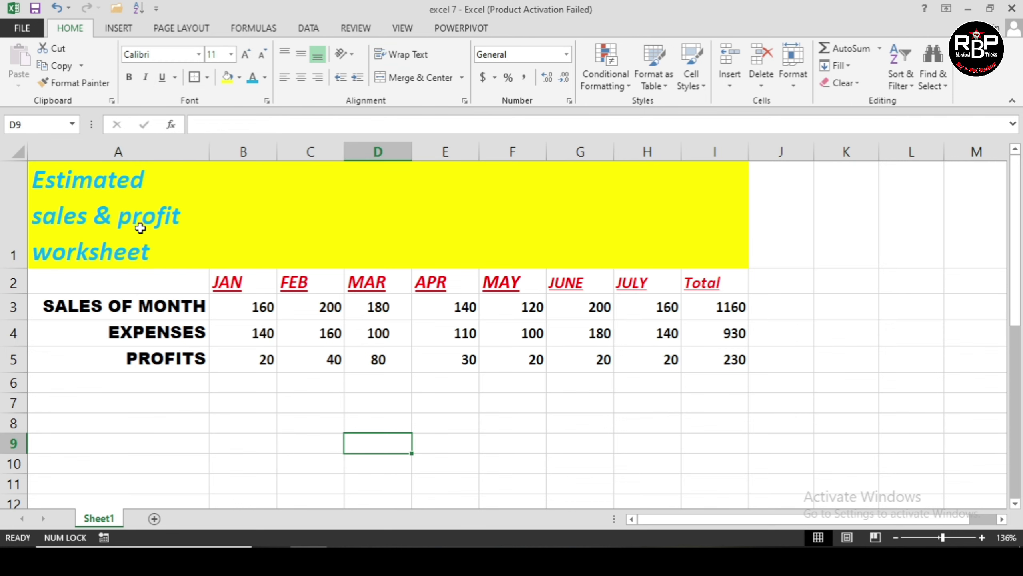
{"action": "left_click", "coordinate": [141, 229]}
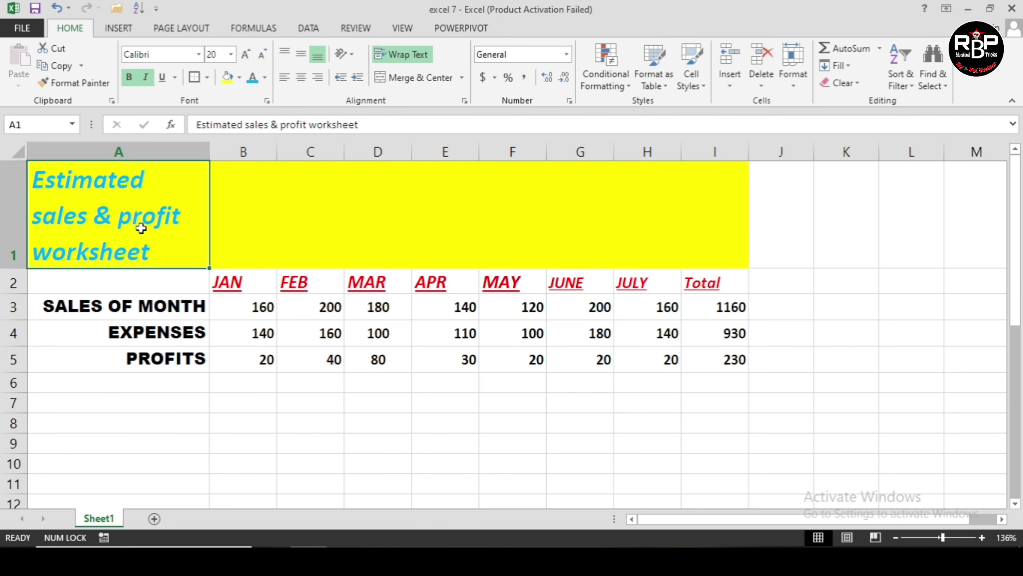
{"action": "left_click", "coordinate": [403, 54]}
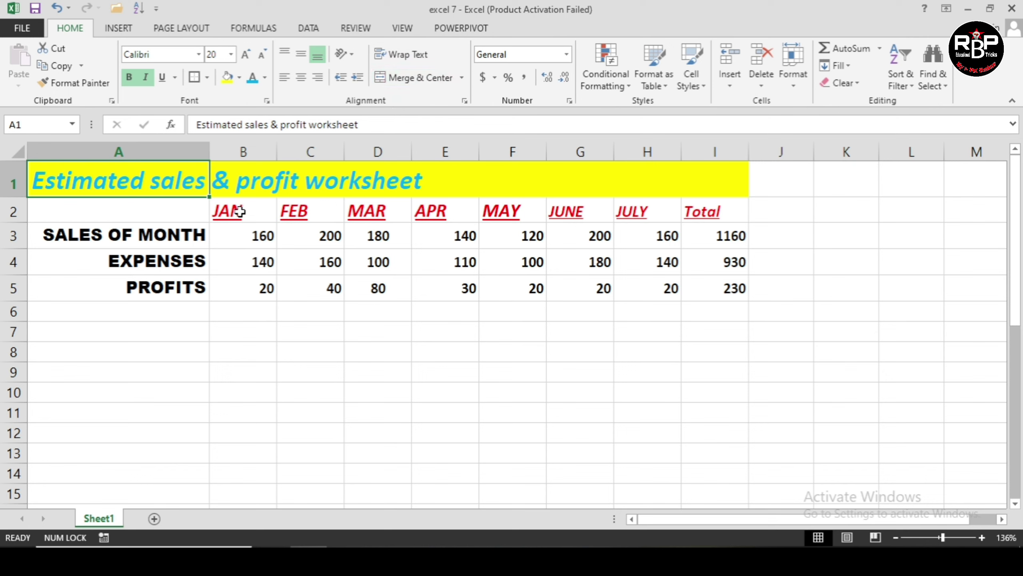
- Narrow column A and wrap the SALES OF MONTH label in A3 onto two lines
{"action": "left_click", "coordinate": [163, 236]}
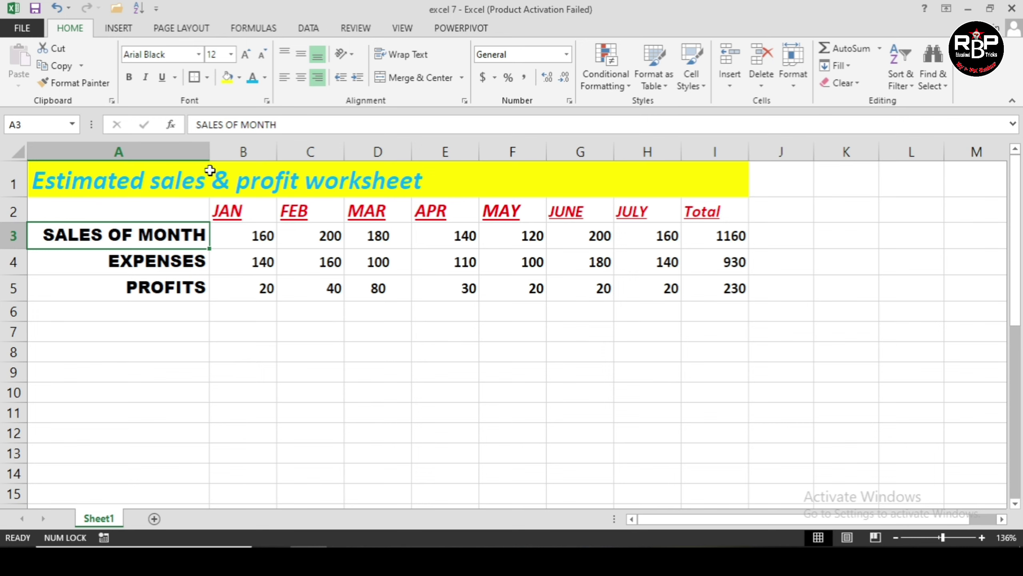
{"action": "left_click_drag", "start_coordinate": [209, 151], "coordinate": [152, 164]}
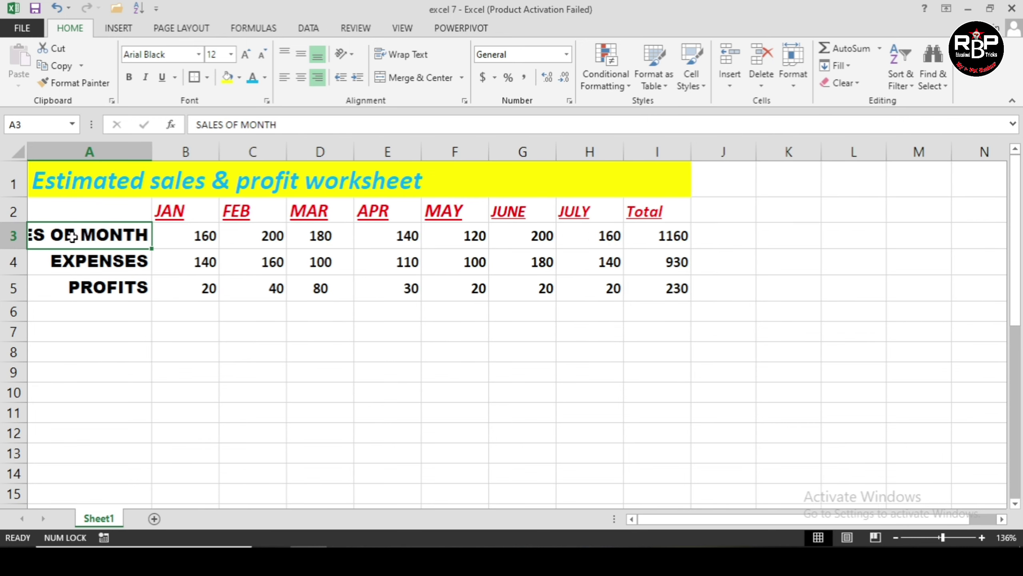
{"action": "left_click", "coordinate": [403, 55]}
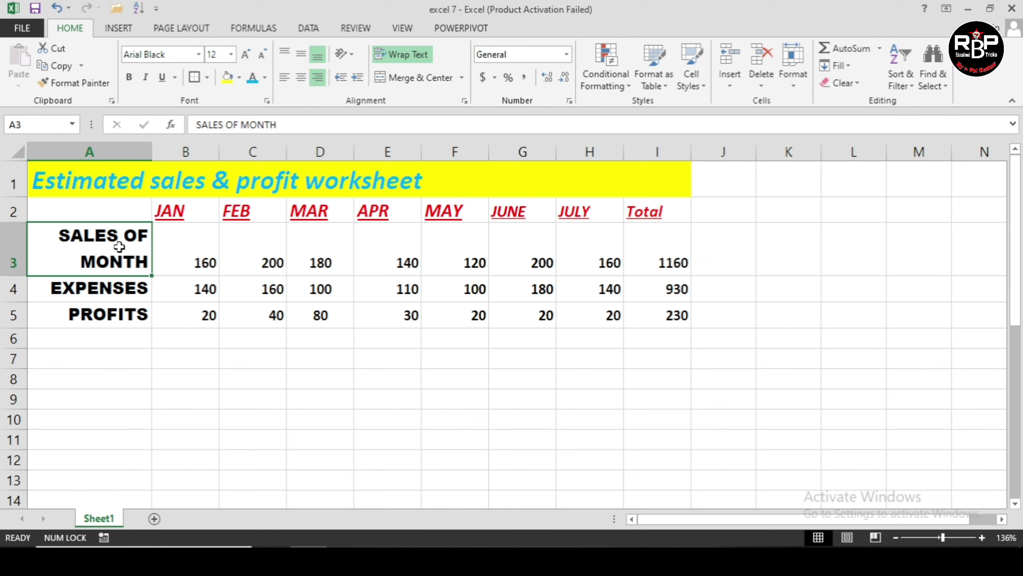
{"action": "left_click", "coordinate": [318, 186]}
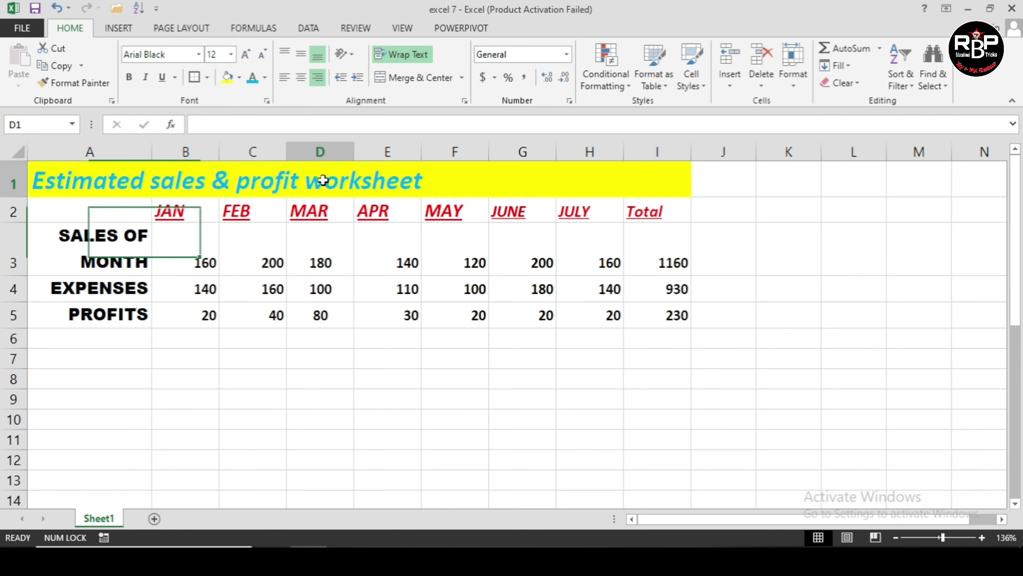
{"action": "left_click", "coordinate": [103, 188]}
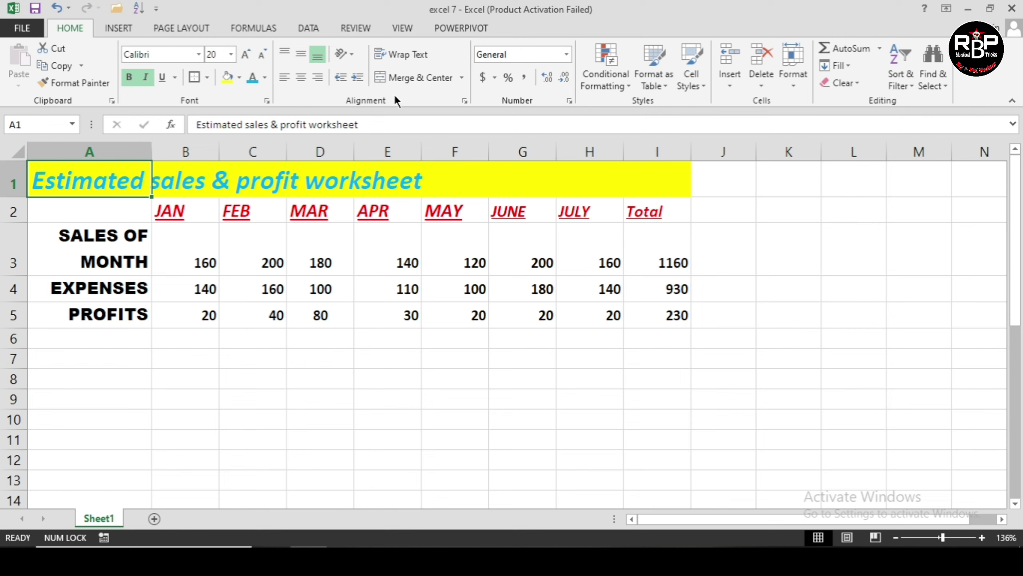
- Centre the title and try merging across the whole of row 1
{"action": "left_click", "coordinate": [407, 83]}
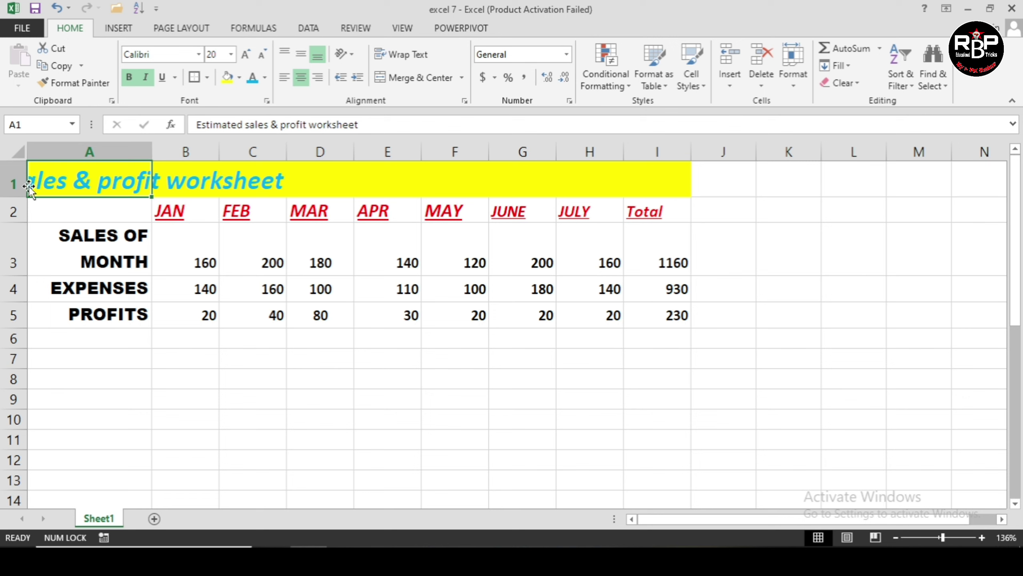
{"action": "left_click", "coordinate": [10, 185]}
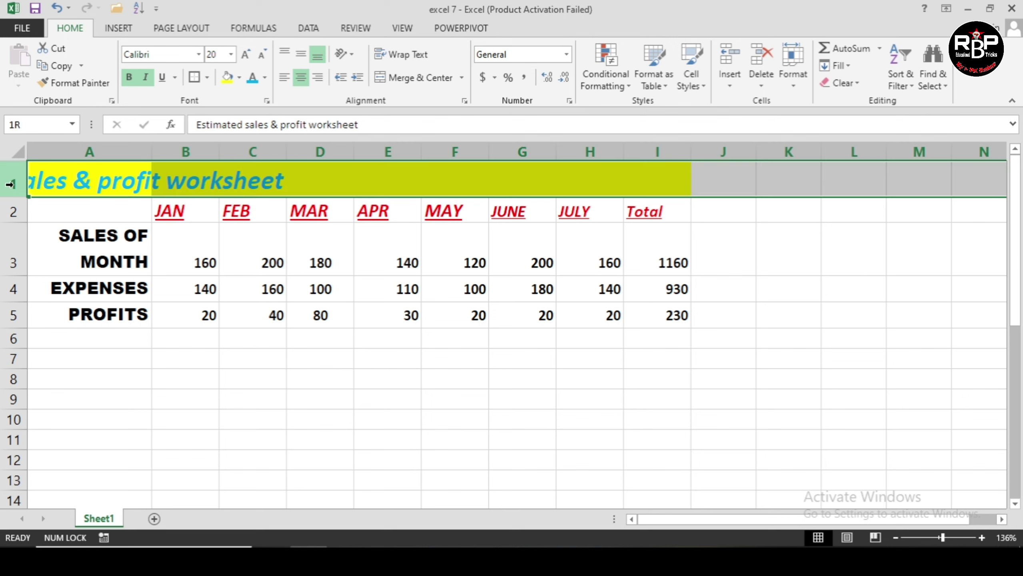
{"action": "left_click", "coordinate": [405, 83]}
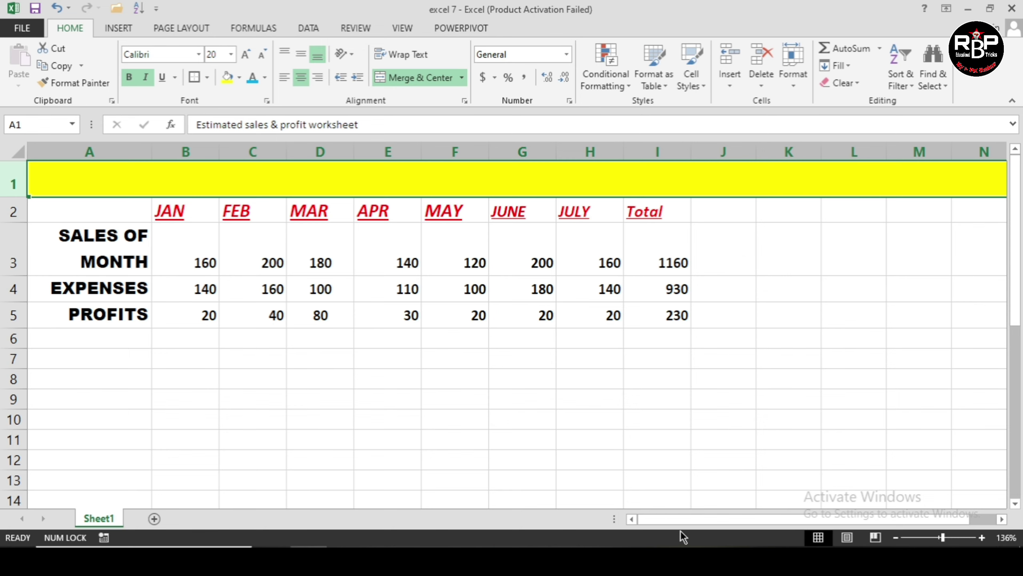
{"action": "left_click_drag", "start_coordinate": [703, 520], "coordinate": [898, 504]}
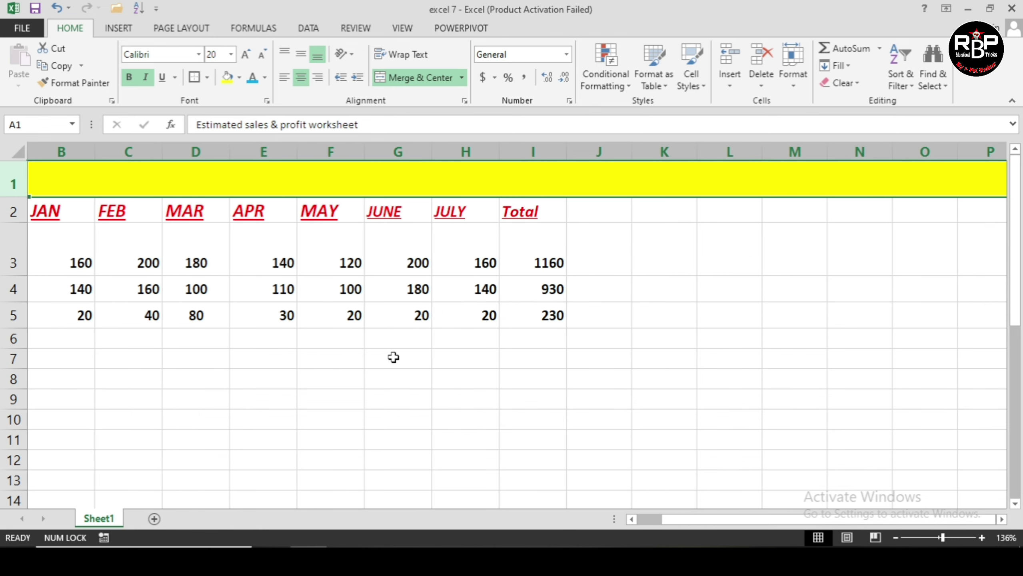
{"action": "left_click", "coordinate": [115, 264]}
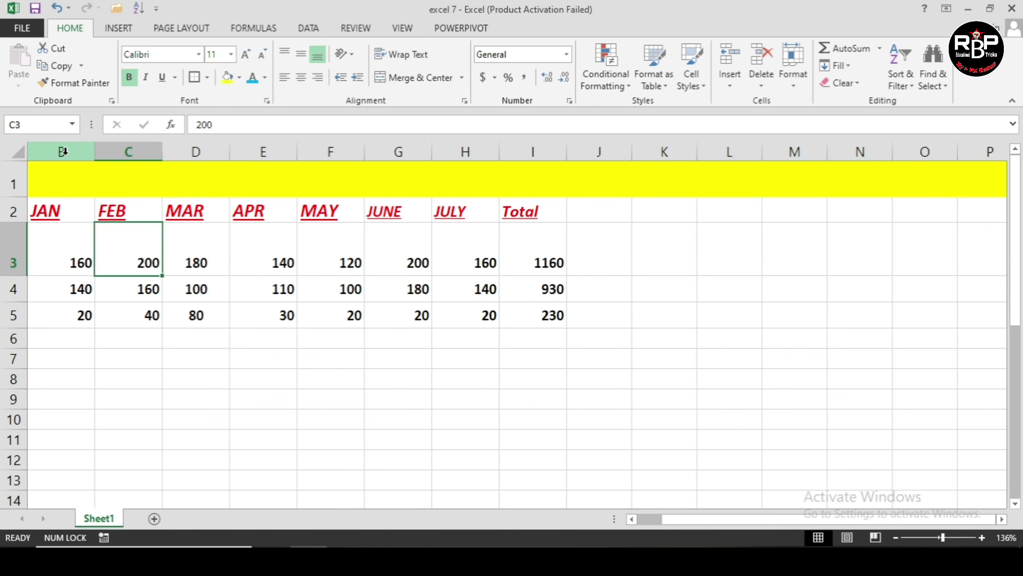
{"action": "left_click", "coordinate": [64, 152]}
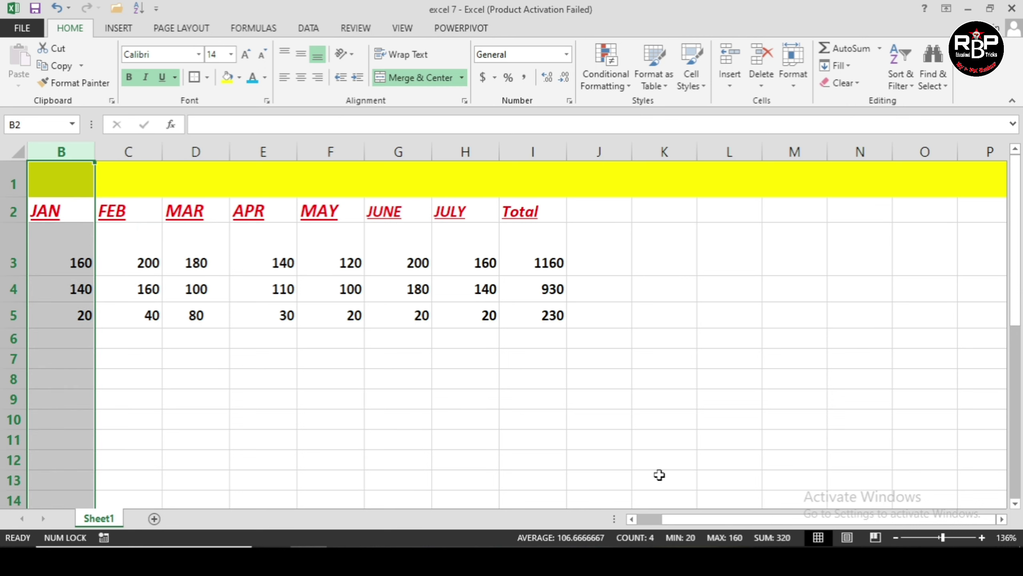
{"action": "left_click_drag", "start_coordinate": [701, 521], "coordinate": [685, 520]}
- Select the merged title cell and unmerge it
{"action": "left_click", "coordinate": [120, 176]}
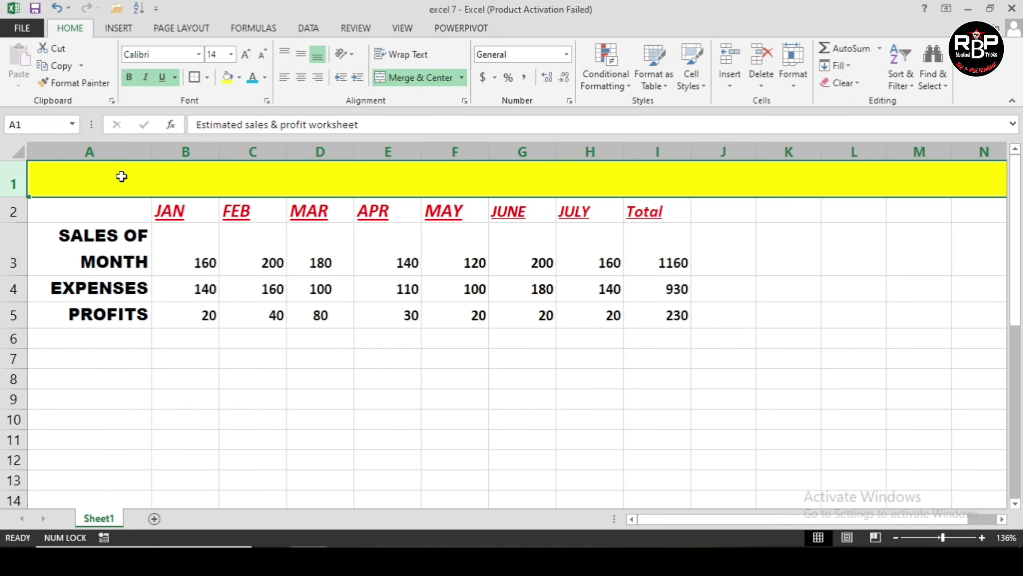
{"action": "left_click", "coordinate": [548, 417]}
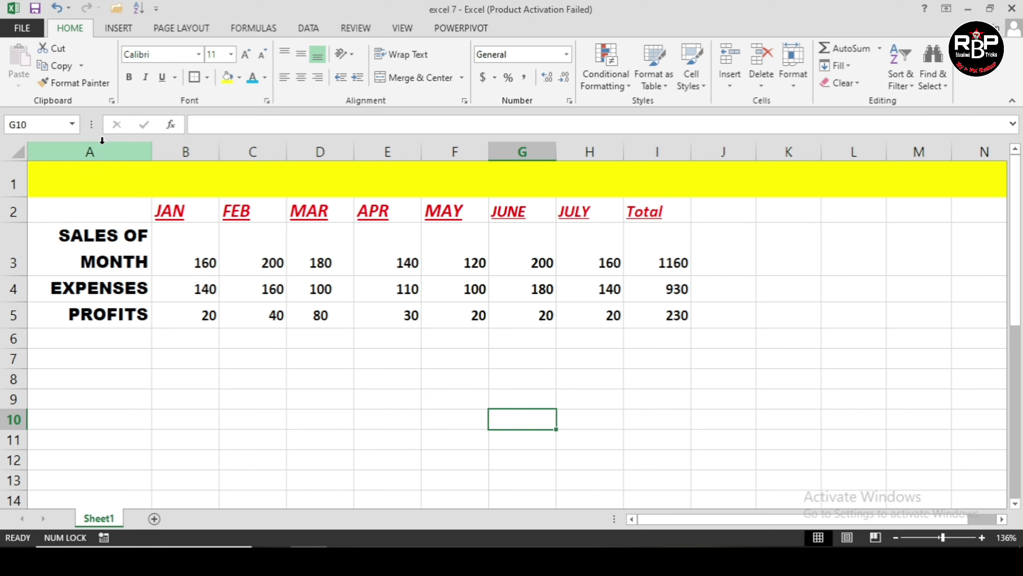
{"action": "left_click", "coordinate": [101, 152]}
{"action": "left_click", "coordinate": [17, 179]}
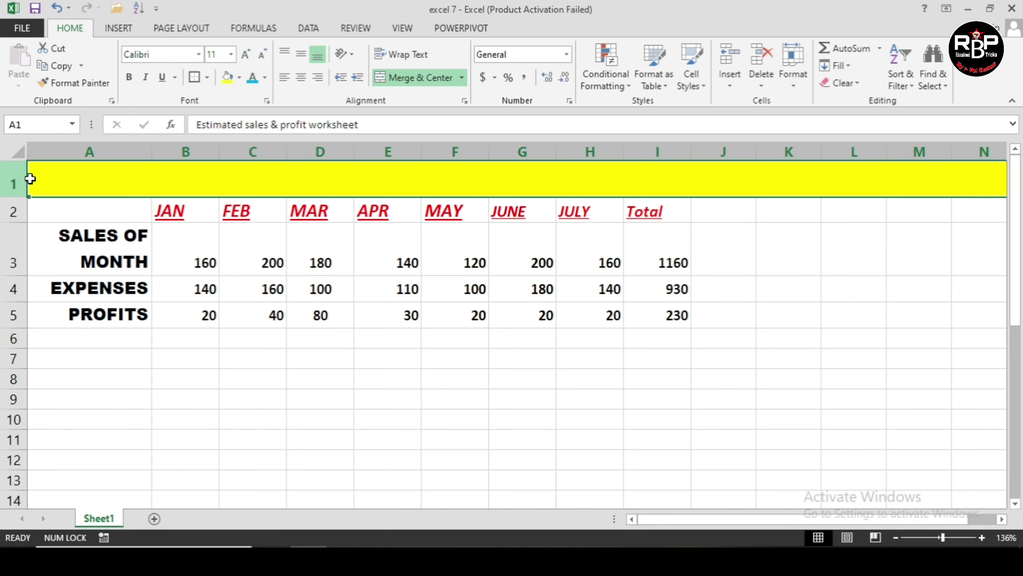
{"action": "left_click_drag", "start_coordinate": [322, 439], "coordinate": [322, 420]}
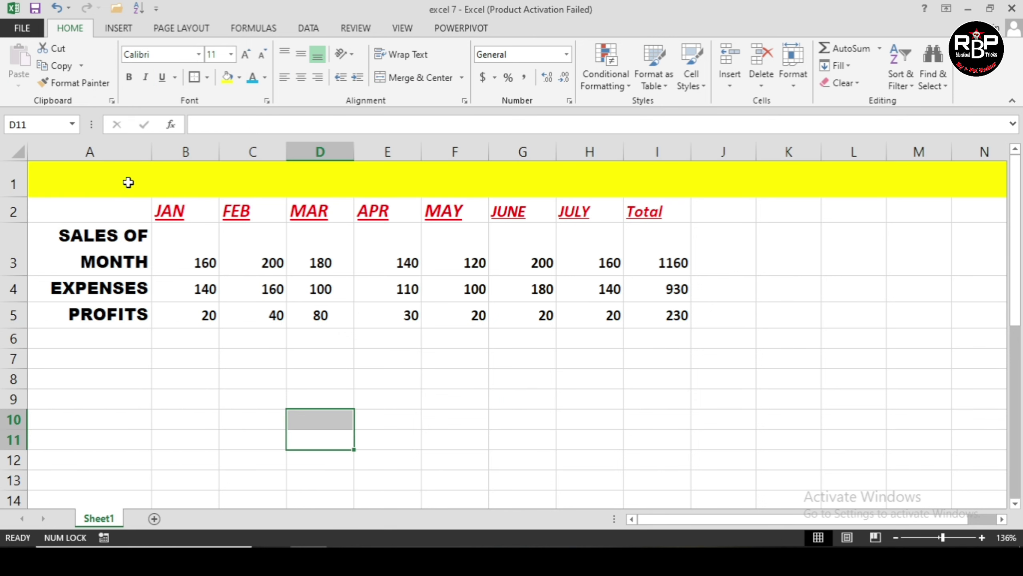
{"action": "left_click", "coordinate": [128, 181]}
{"action": "left_click", "coordinate": [419, 78]}
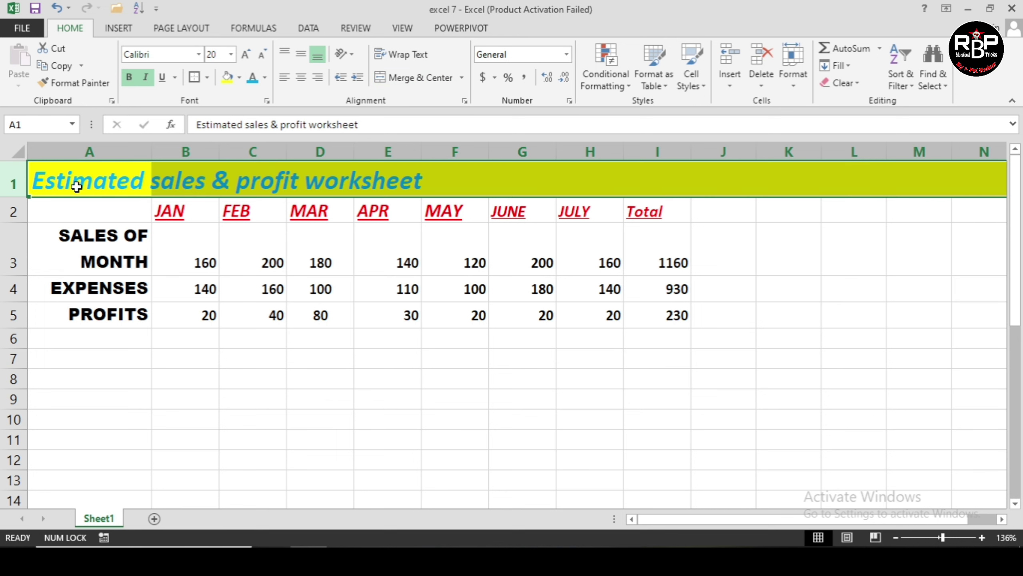
- Merge A1:I1 and centre the Estimated sales & profit title across it
{"action": "mouse_move", "coordinate": [75, 178]}
{"action": "left_mouse_down"}
{"action": "mouse_move", "coordinate": [422, 210]}
{"action": "mouse_move", "coordinate": [656, 189]}
{"action": "left_mouse_up"}
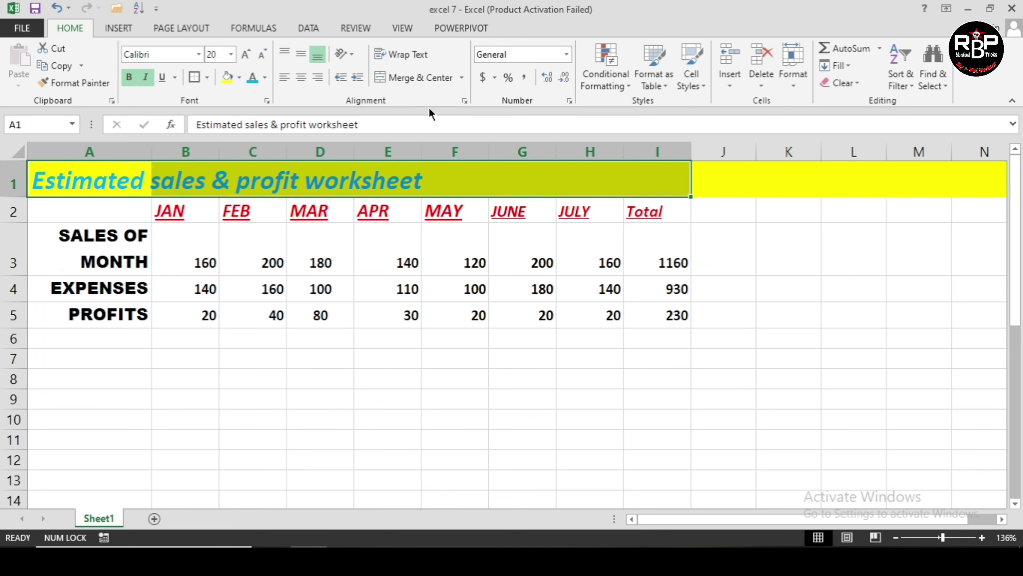
{"action": "left_click", "coordinate": [421, 78]}
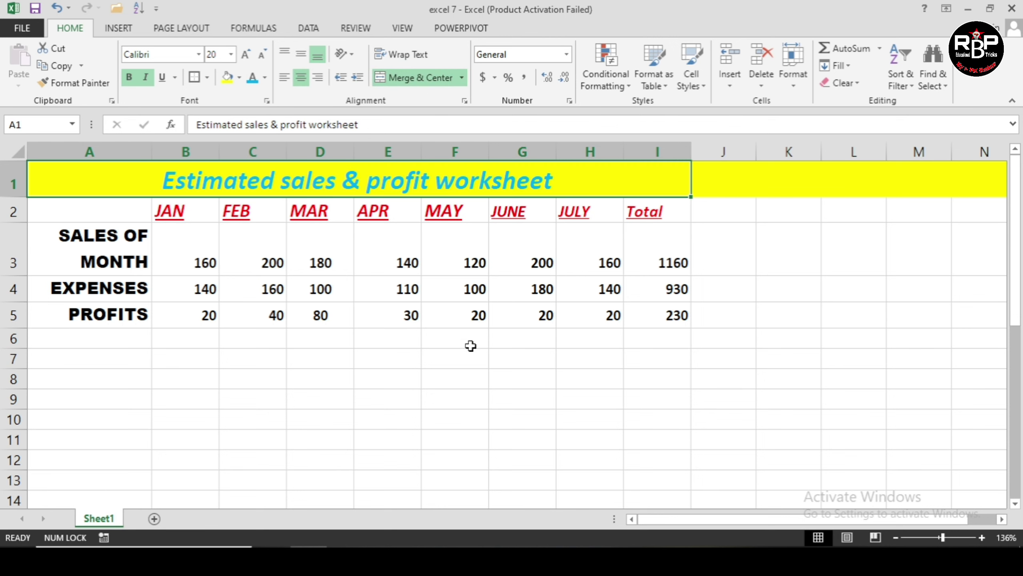
{"action": "left_click", "coordinate": [457, 390]}
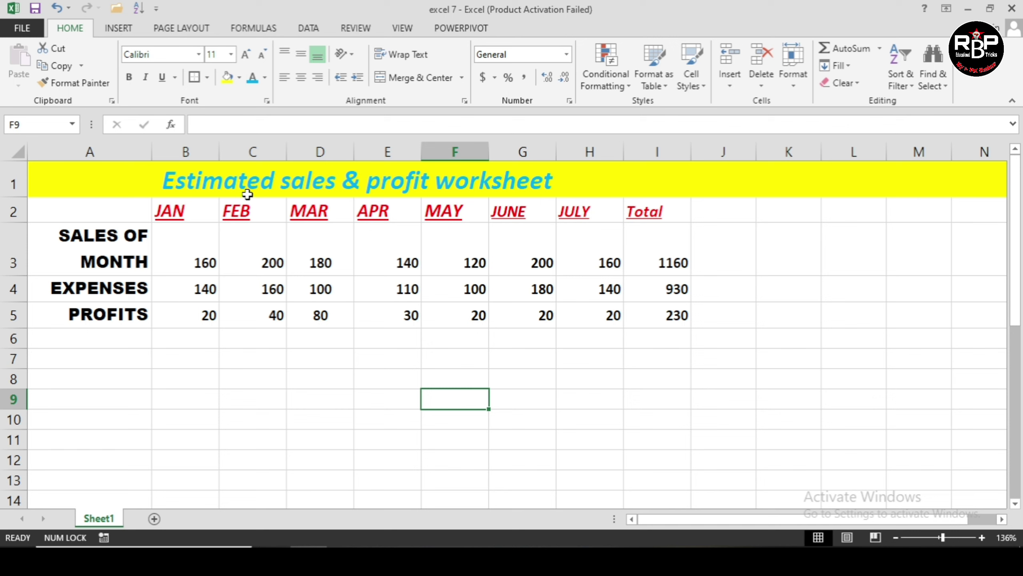
- Put a Thick Box Border around the EXPENSES figures B4:H4
{"action": "left_click", "coordinate": [206, 78]}
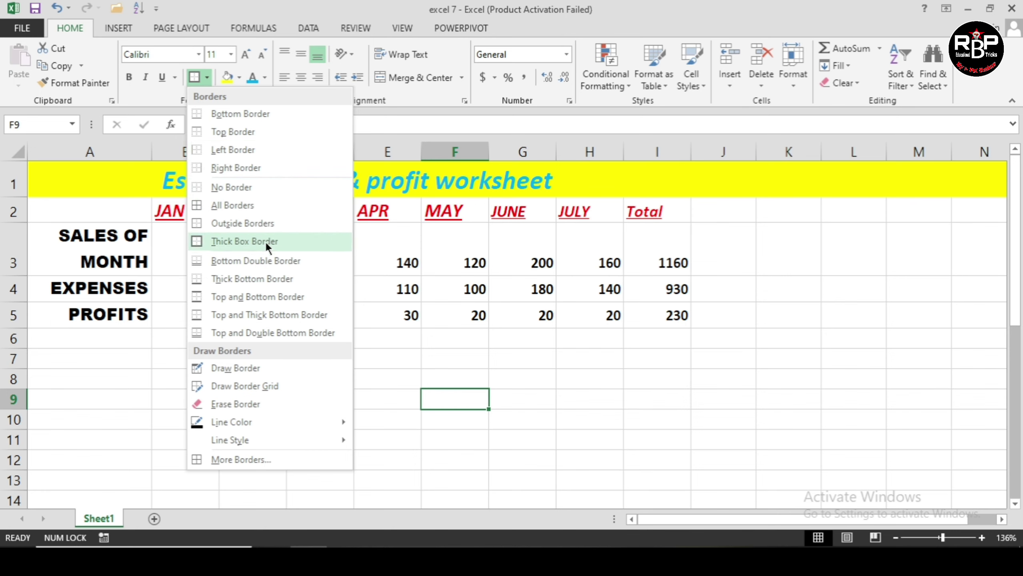
{"action": "left_click", "coordinate": [533, 358]}
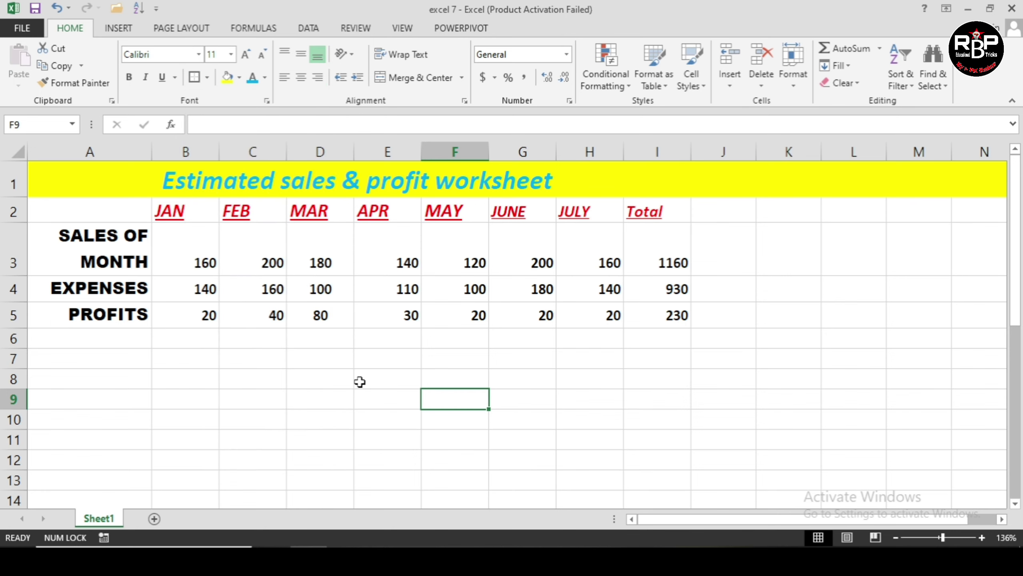
{"action": "left_click_drag", "start_coordinate": [188, 285], "coordinate": [587, 293]}
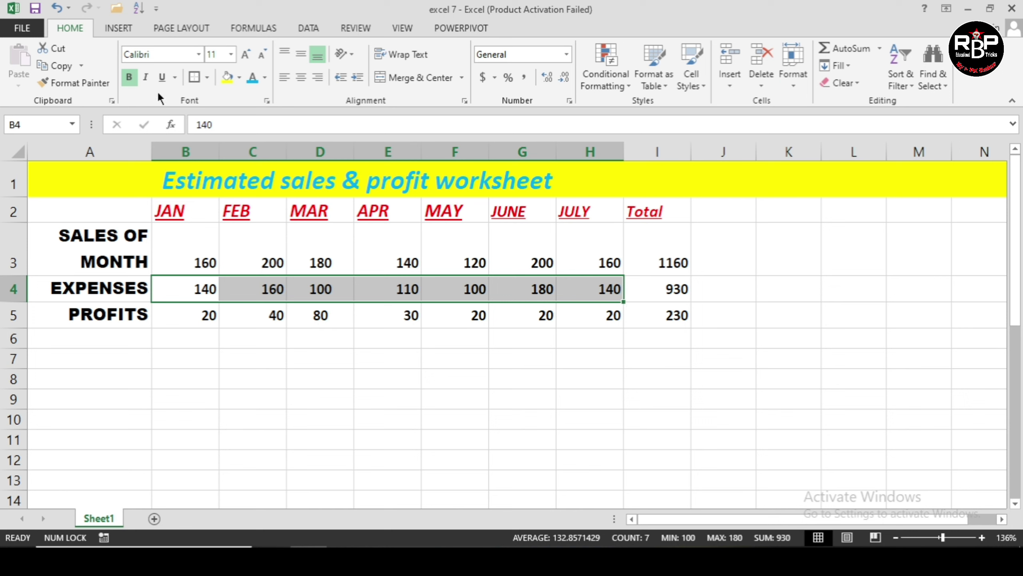
{"action": "left_click", "coordinate": [207, 78]}
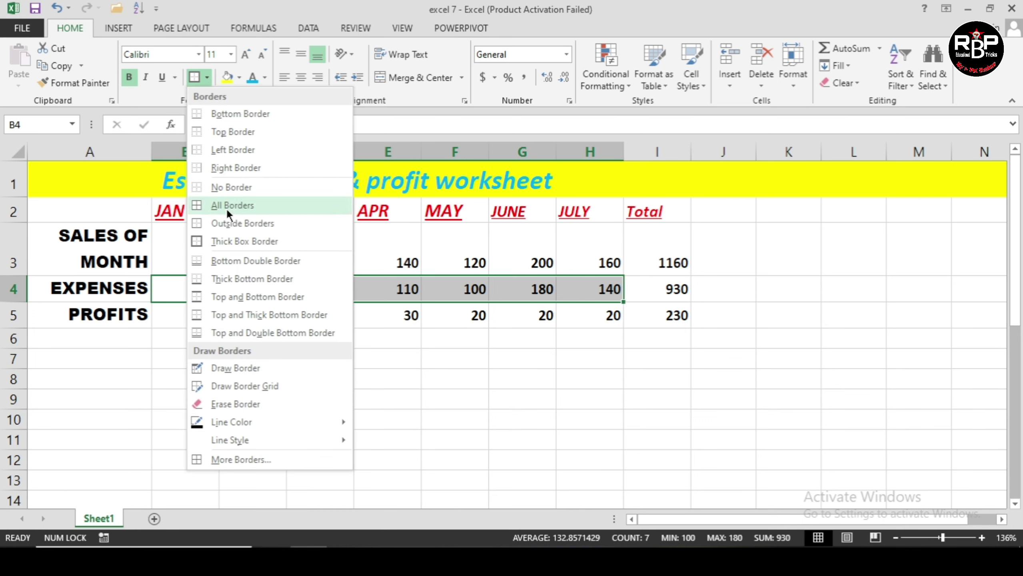
{"action": "left_click", "coordinate": [238, 242]}
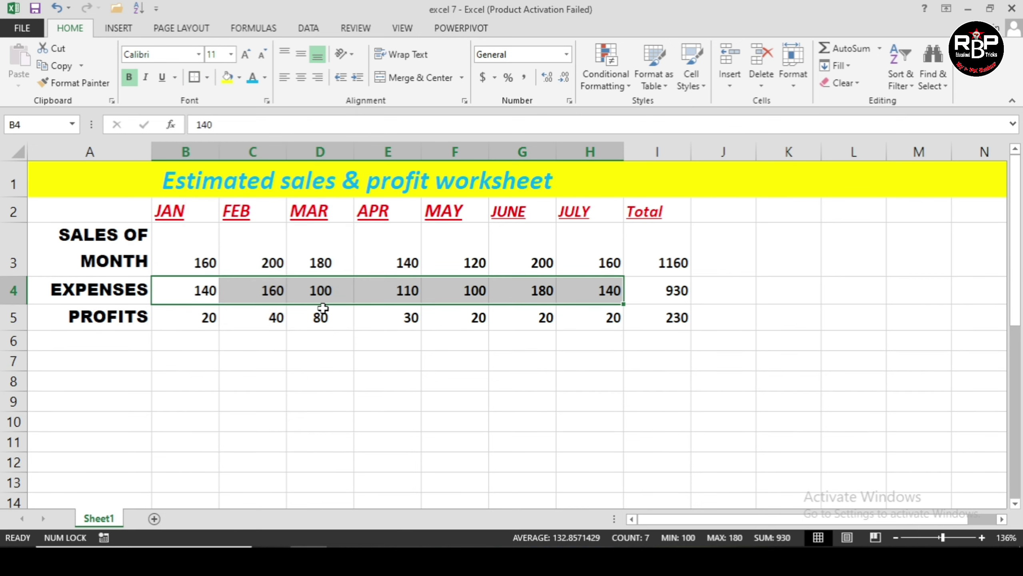
{"action": "left_click", "coordinate": [345, 358]}
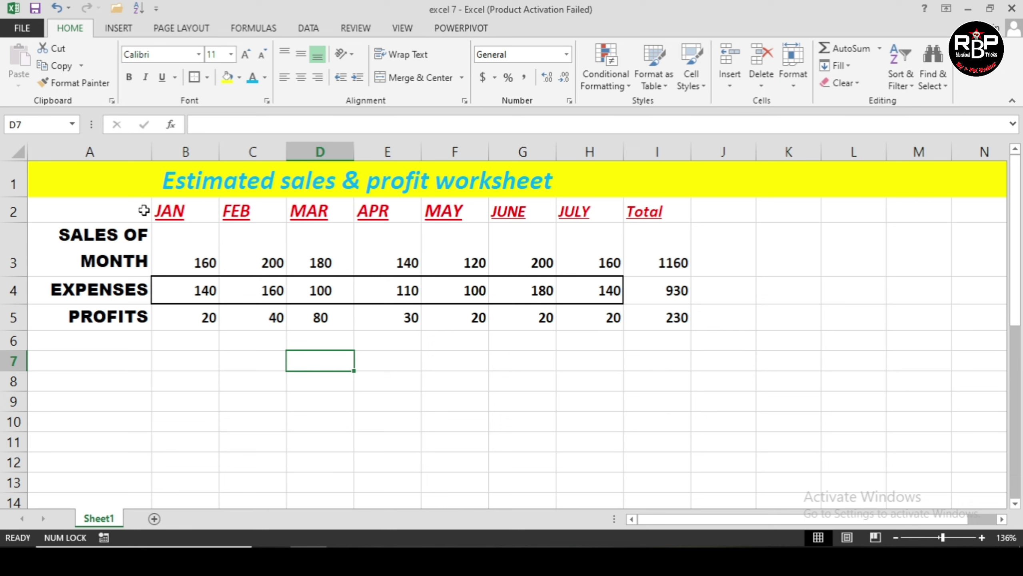
- Apply All Borders to every cell of the table A1:I5
{"action": "left_click", "coordinate": [70, 181]}
{"action": "left_click_drag", "start_coordinate": [70, 180], "coordinate": [432, 313]}
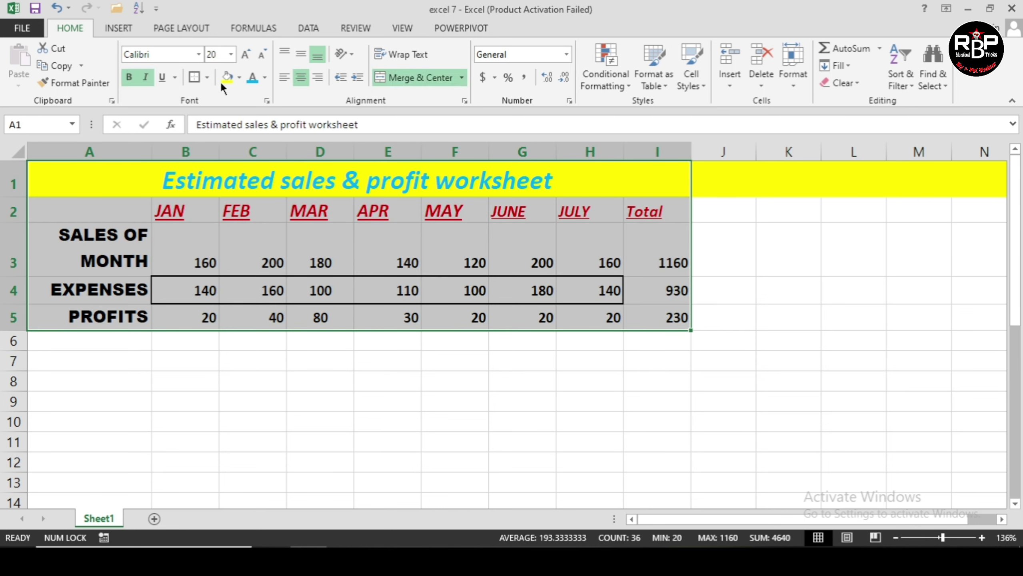
{"action": "left_click", "coordinate": [211, 75]}
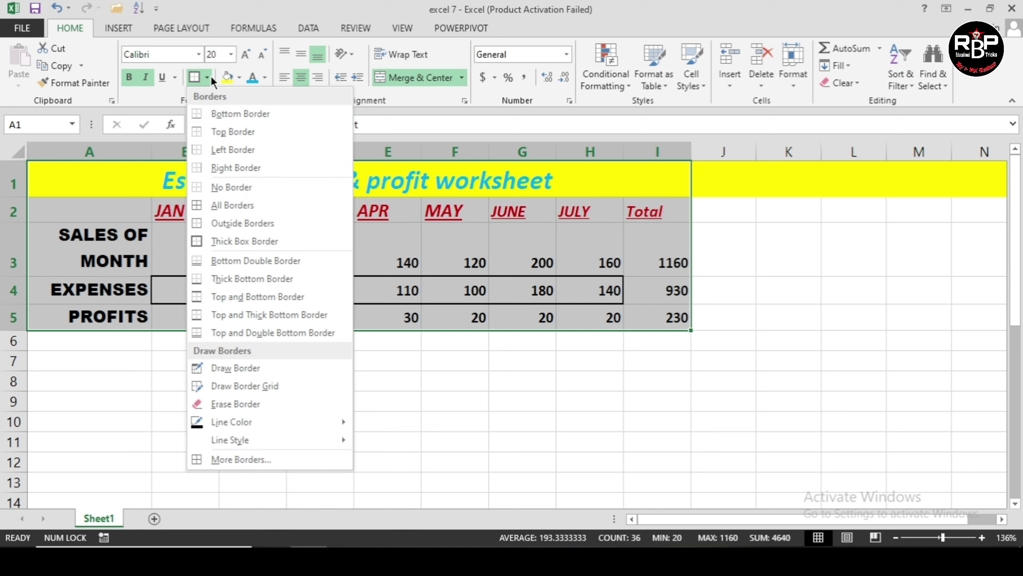
{"action": "left_click", "coordinate": [228, 204]}
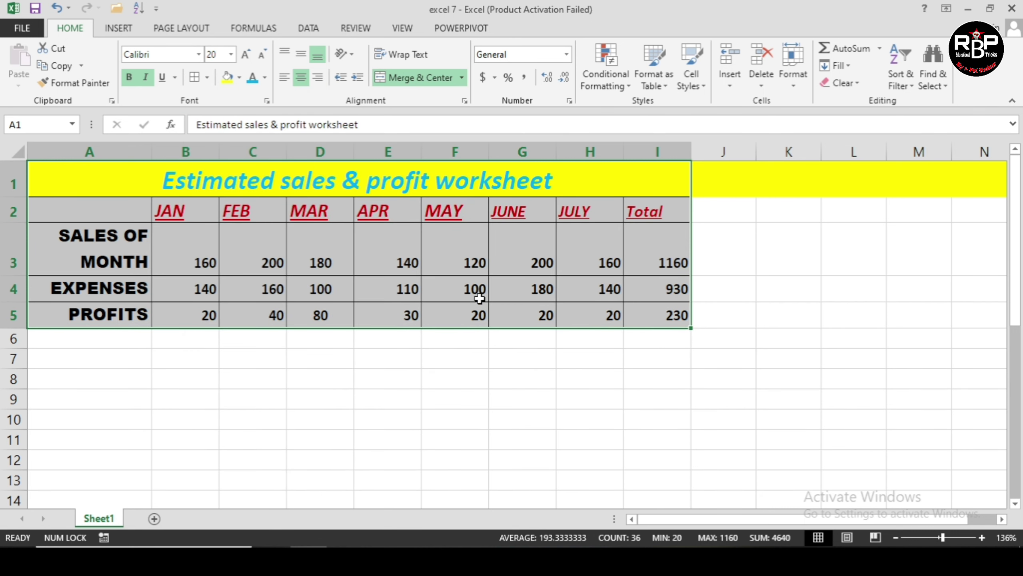
{"action": "left_click", "coordinate": [534, 387]}
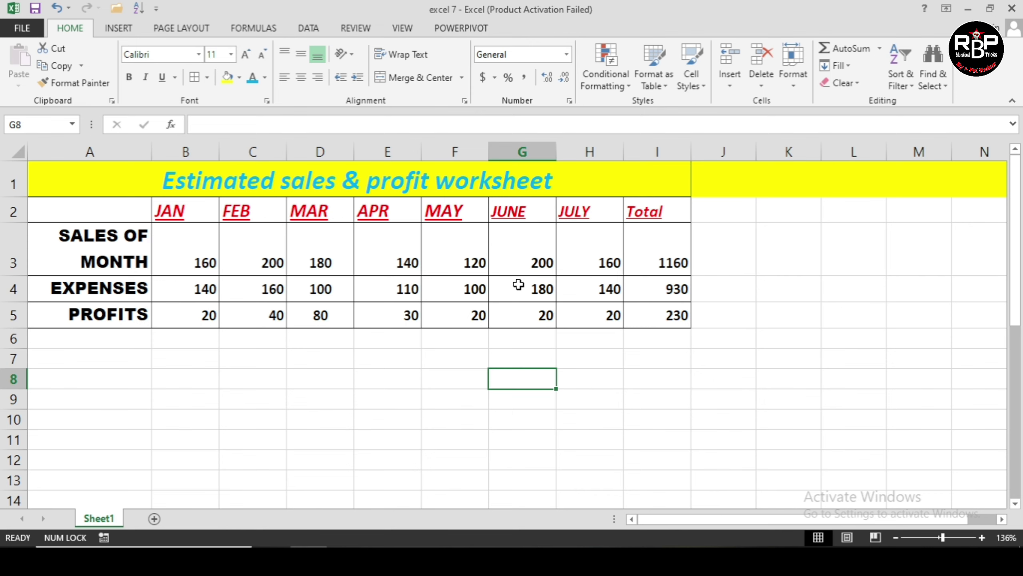
- Select the entire sheet with Ctrl+A and apply All Borders
{"action": "scroll", "coordinate": [518, 284], "scroll_direction": "down", "scroll_amount": 2}
{"action": "scroll", "coordinate": [519, 284], "scroll_direction": "up", "scroll_amount": 2}
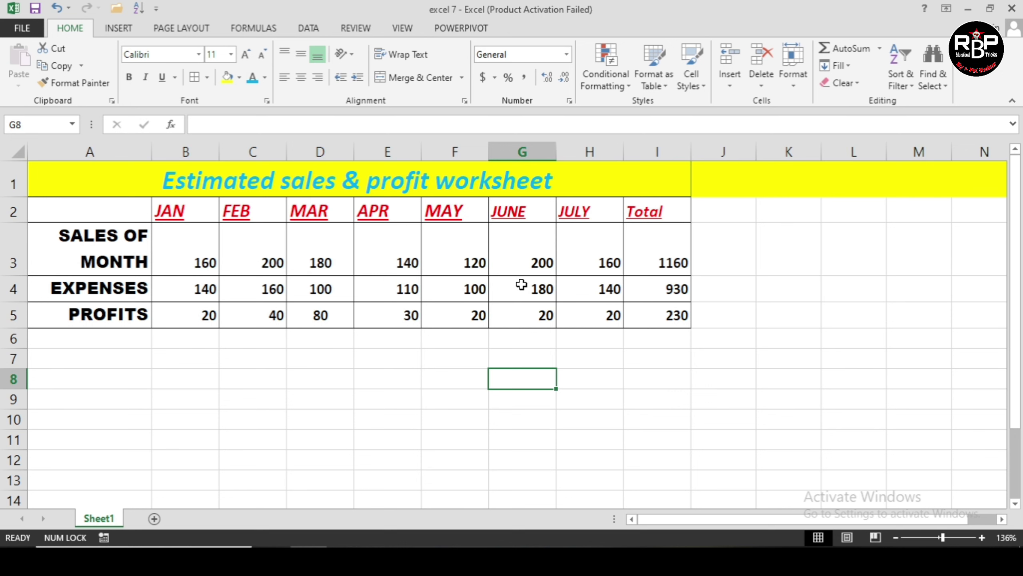
{"action": "key", "text": "ctrl+a"}
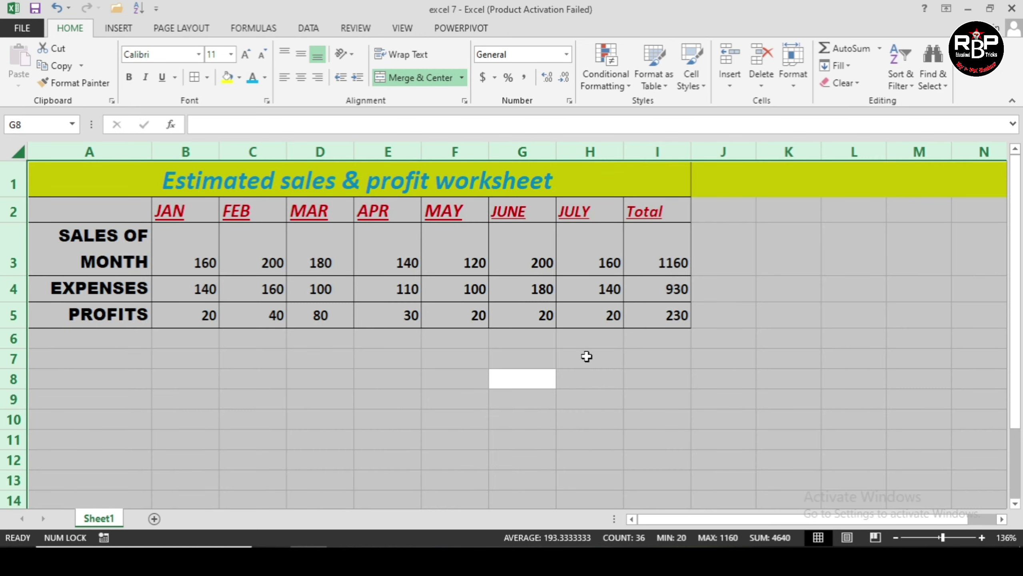
{"action": "left_click", "coordinate": [211, 76]}
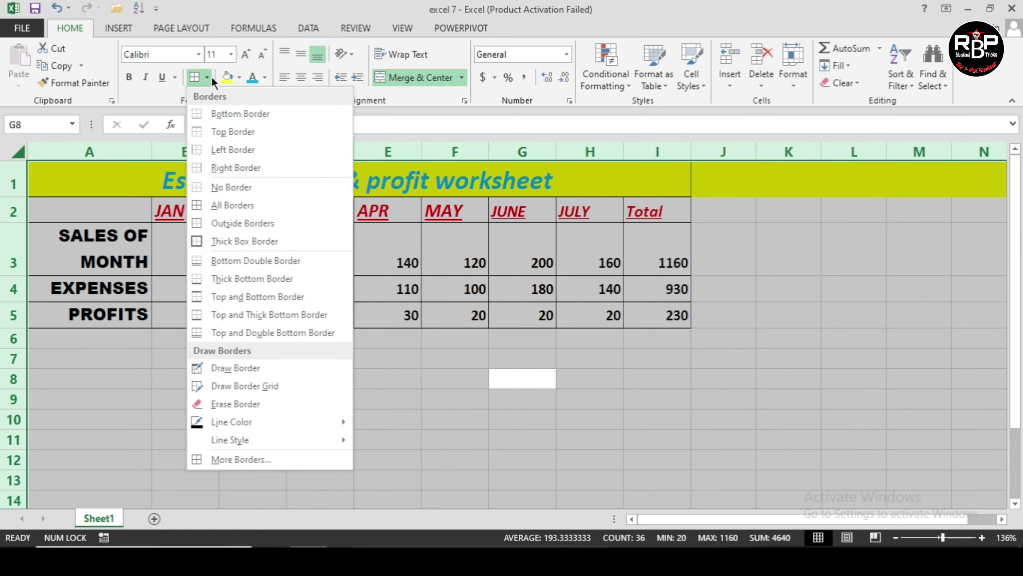
{"action": "left_click", "coordinate": [222, 198]}
{"action": "scroll", "coordinate": [443, 274], "scroll_direction": "down", "scroll_amount": 4}
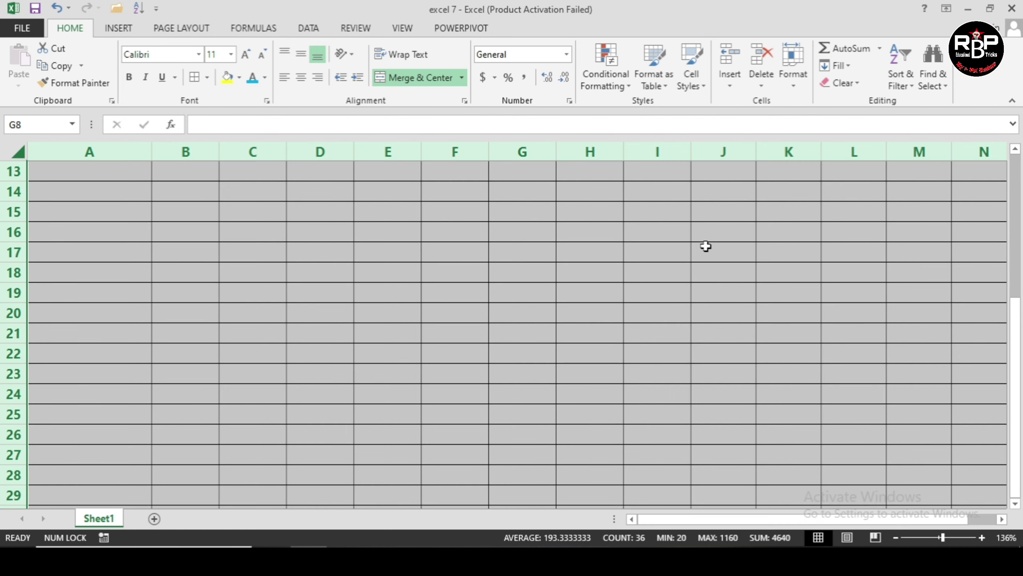
{"action": "scroll", "coordinate": [576, 278], "scroll_direction": "up", "scroll_amount": 3}
{"action": "scroll", "coordinate": [443, 261], "scroll_direction": "down", "scroll_amount": 3}
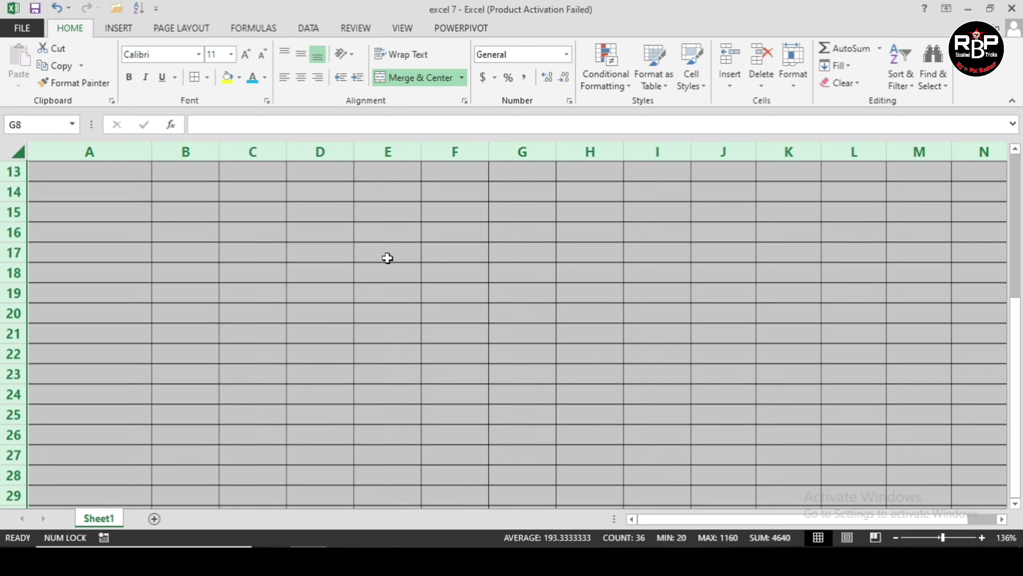
{"action": "scroll", "coordinate": [392, 333], "scroll_direction": "up", "scroll_amount": 4}
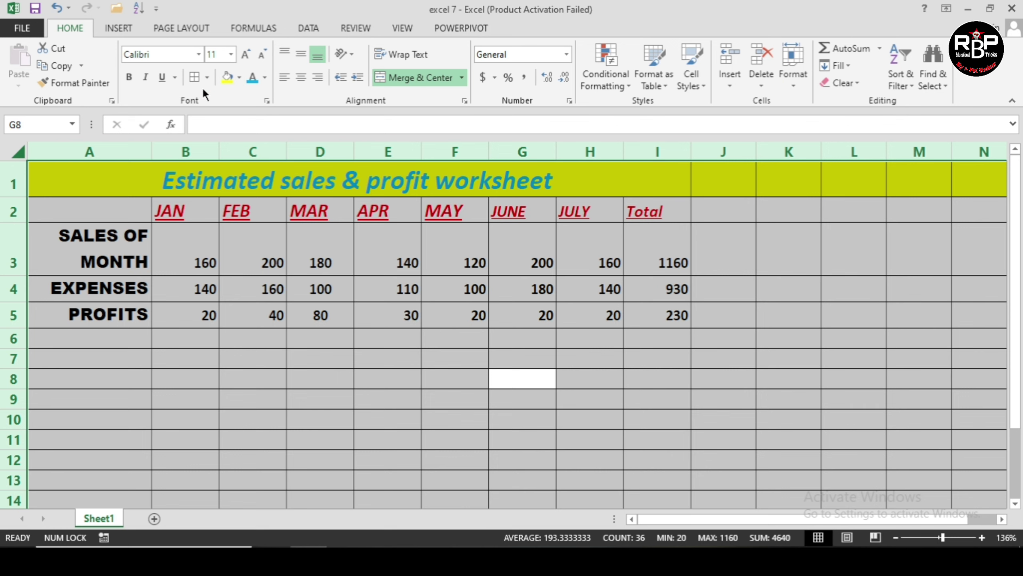
- Undo the sheet-wide borders and apply No Border to the whole sheet
{"action": "key", "text": "ctrl+z"}
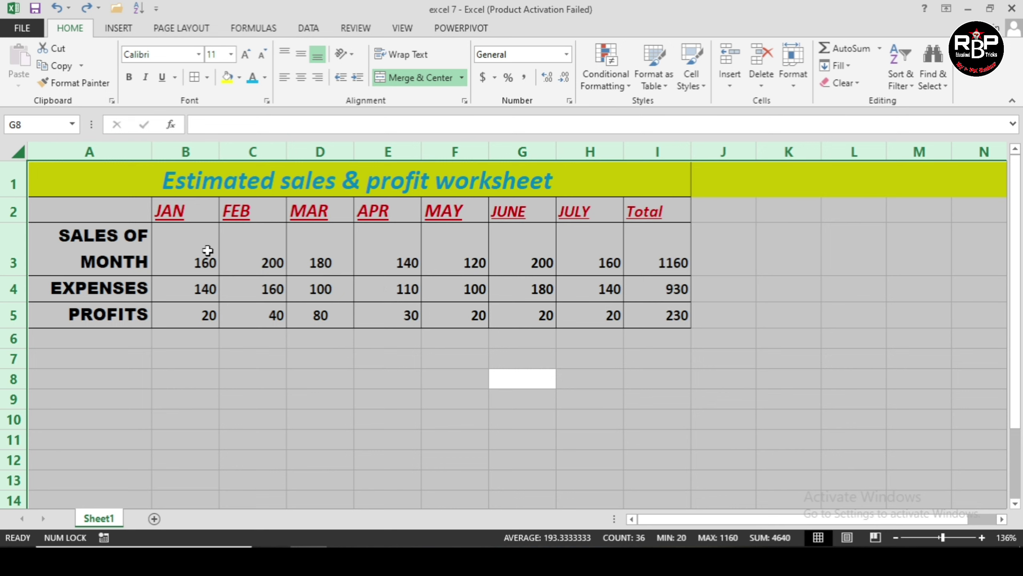
{"action": "left_click", "coordinate": [207, 78]}
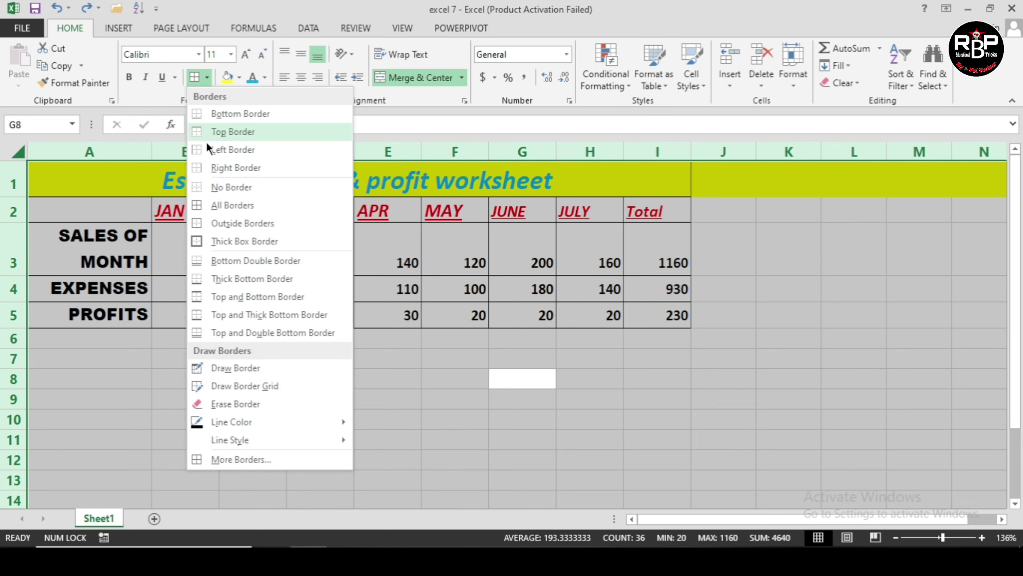
{"action": "left_click", "coordinate": [215, 184]}
{"action": "left_click", "coordinate": [301, 340]}
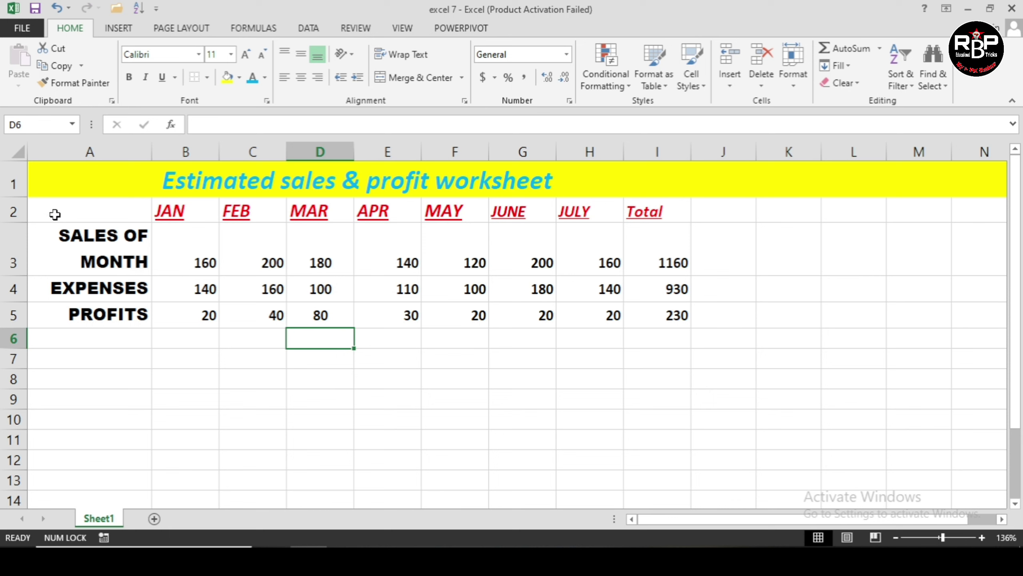
- Select A1:I5 and apply All Borders from the Home tab Borders list
{"action": "left_click", "coordinate": [67, 196]}
{"action": "left_click_drag", "start_coordinate": [67, 196], "coordinate": [467, 313]}
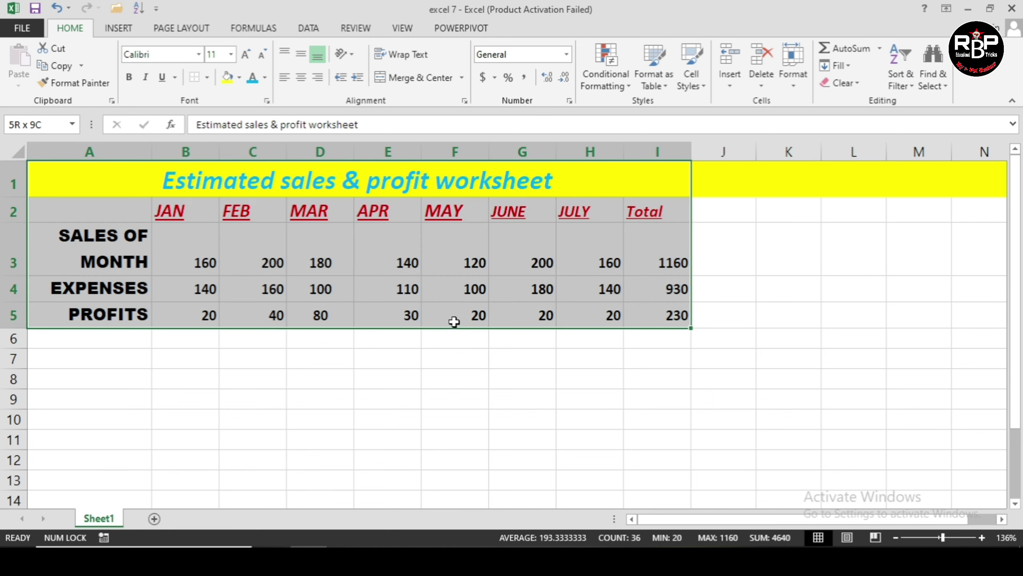
{"action": "left_click", "coordinate": [206, 78]}
{"action": "left_click", "coordinate": [222, 203]}
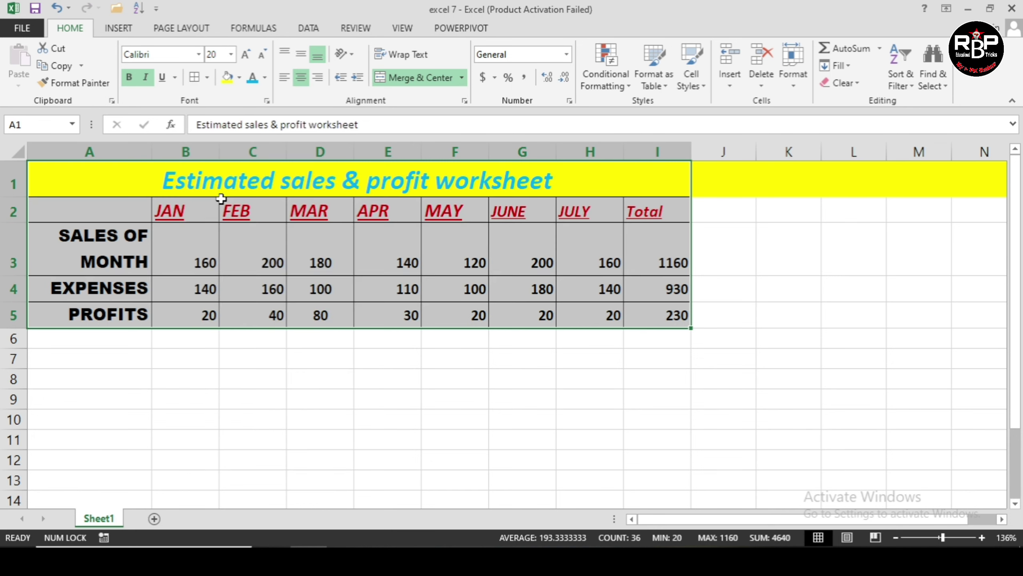